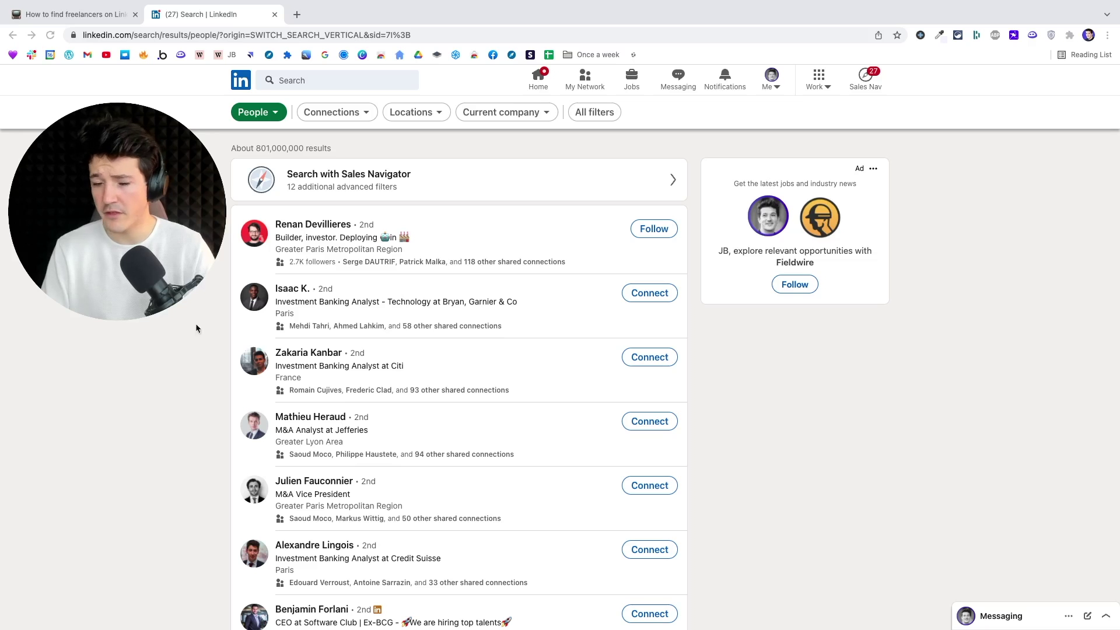
# Run an empty LinkedIn search and restrict it to People, listing about 801,000,000 results.
pyautogui.click(299, 82)
pyautogui.click(248, 134)
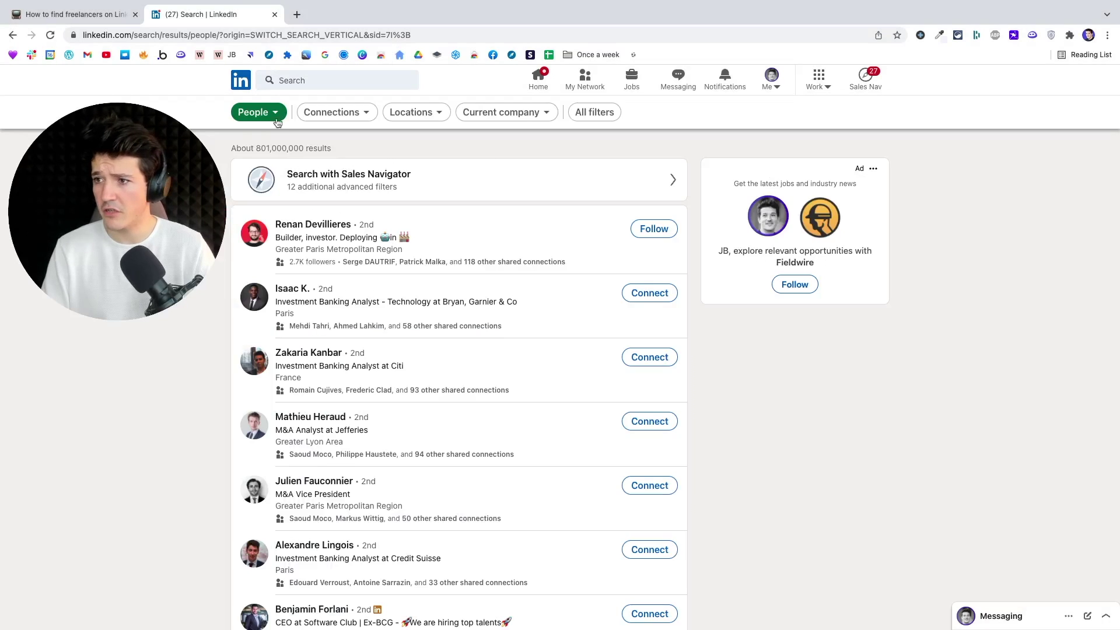
pyautogui.click(276, 114)
pyautogui.click(241, 80)
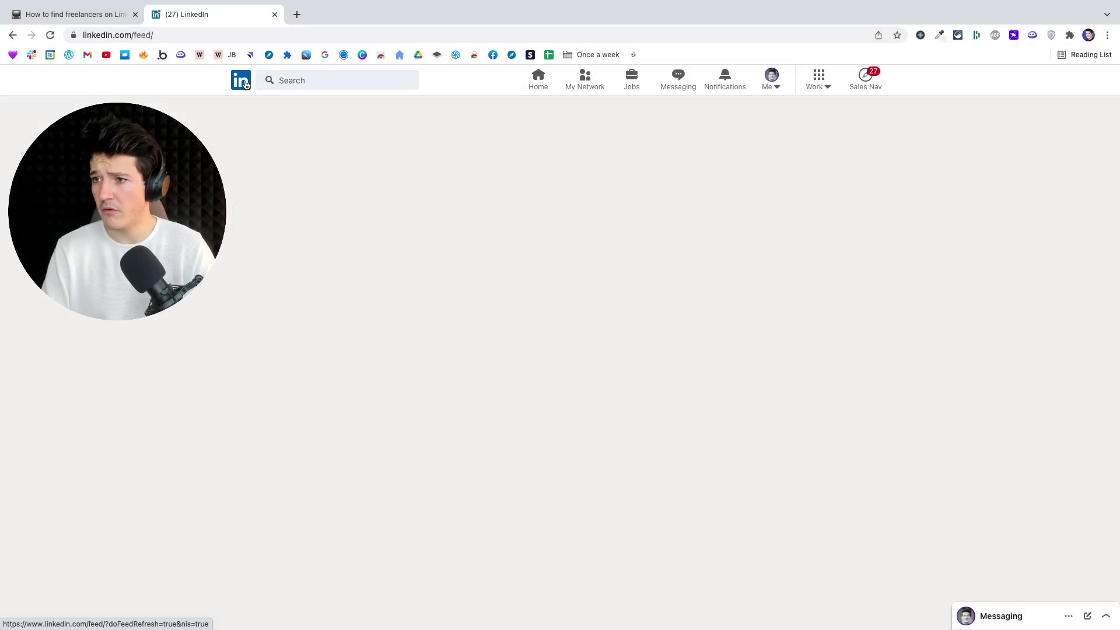
pyautogui.click(322, 80)
pyautogui.press('super+bracketleft')
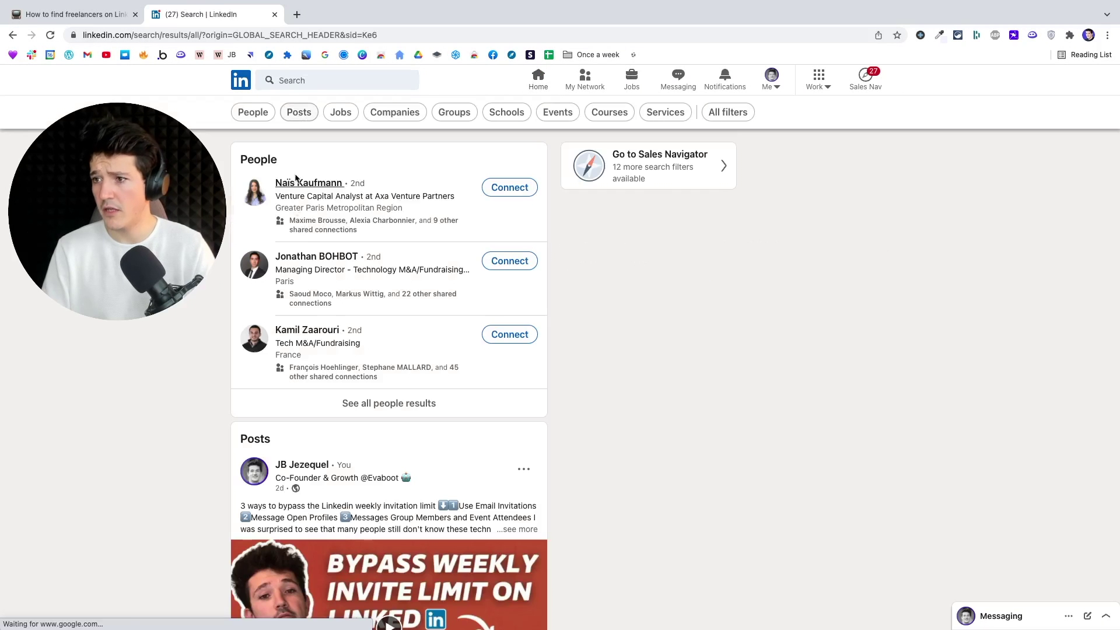
pyautogui.click(262, 111)
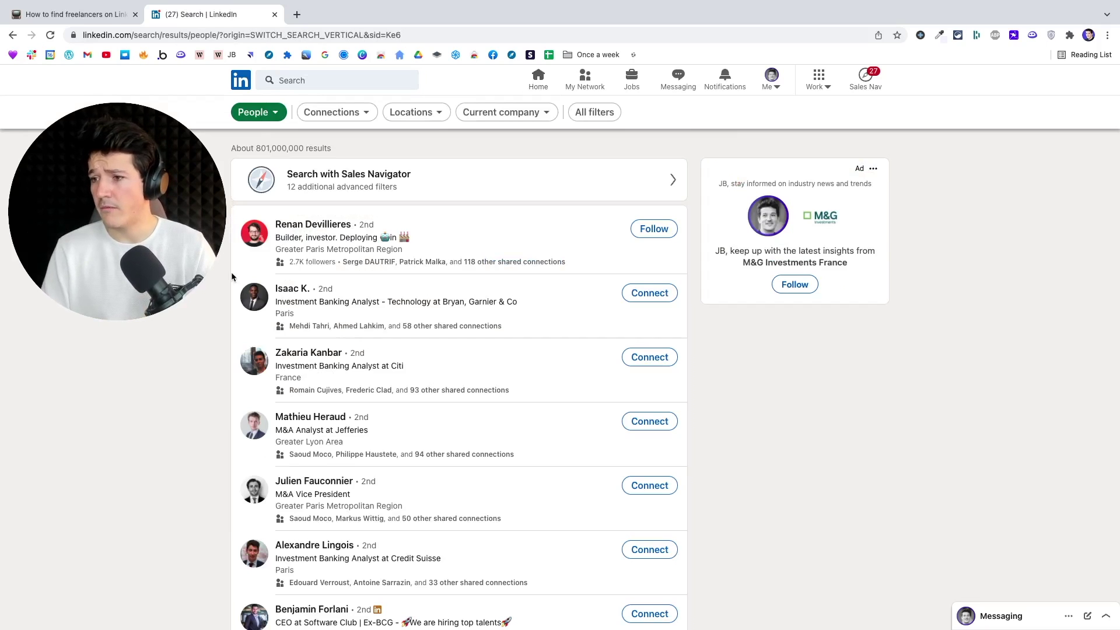
# Add 'Freelance' as a Title keyword filter, narrowing people results to about 2,130,000.
pyautogui.click(595, 113)
pyautogui.scroll(-1, 905, 346)
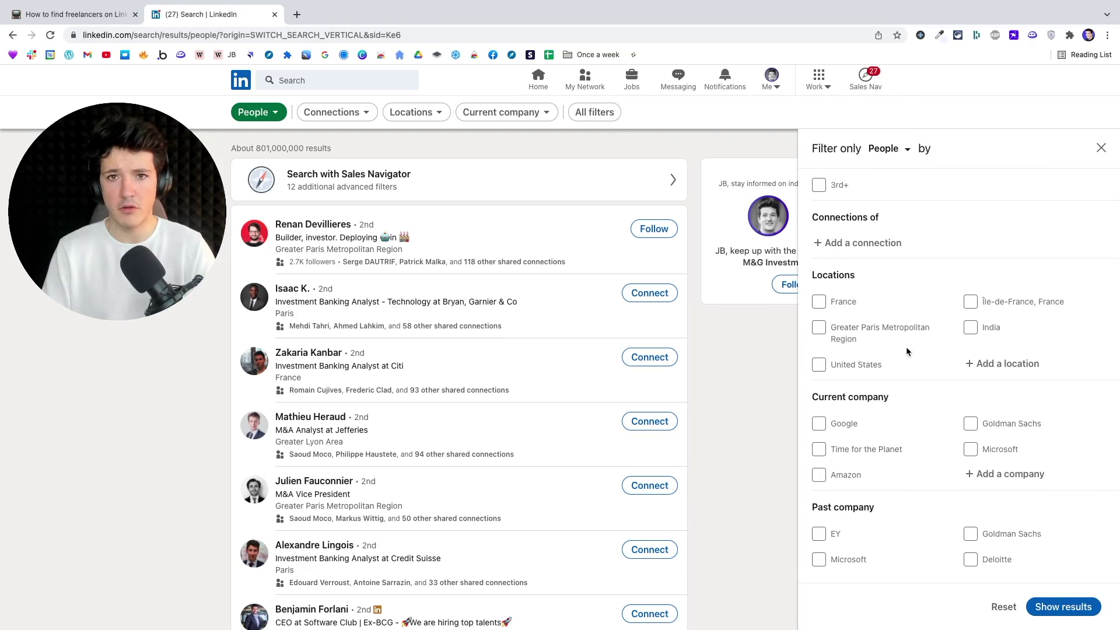
pyautogui.scroll(-10, 905, 346)
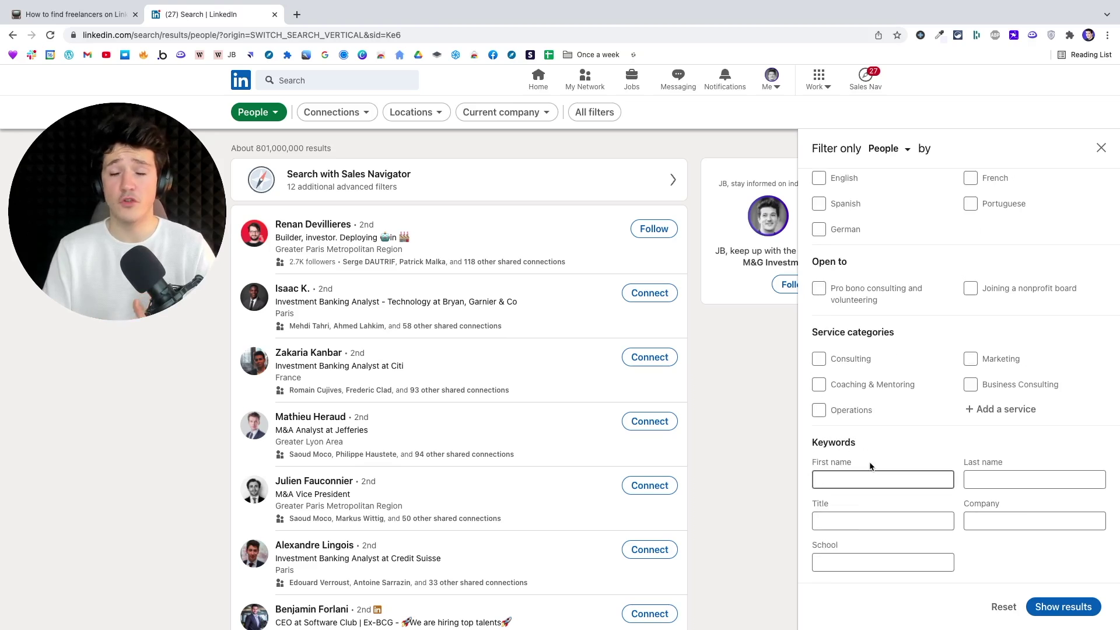
pyautogui.click(852, 529)
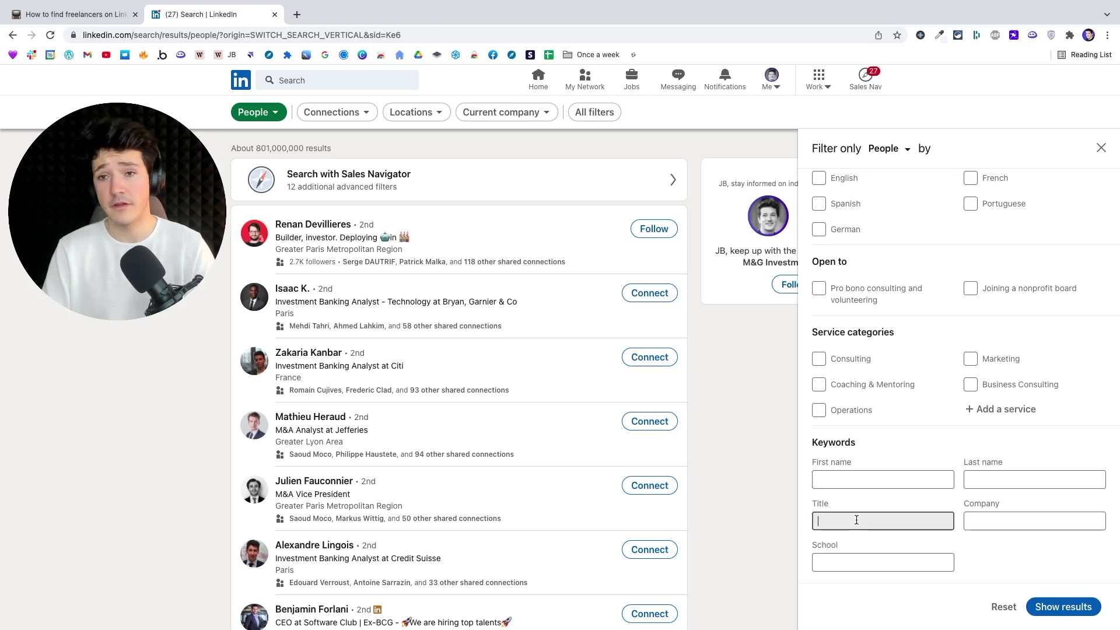
pyautogui.write('Free')
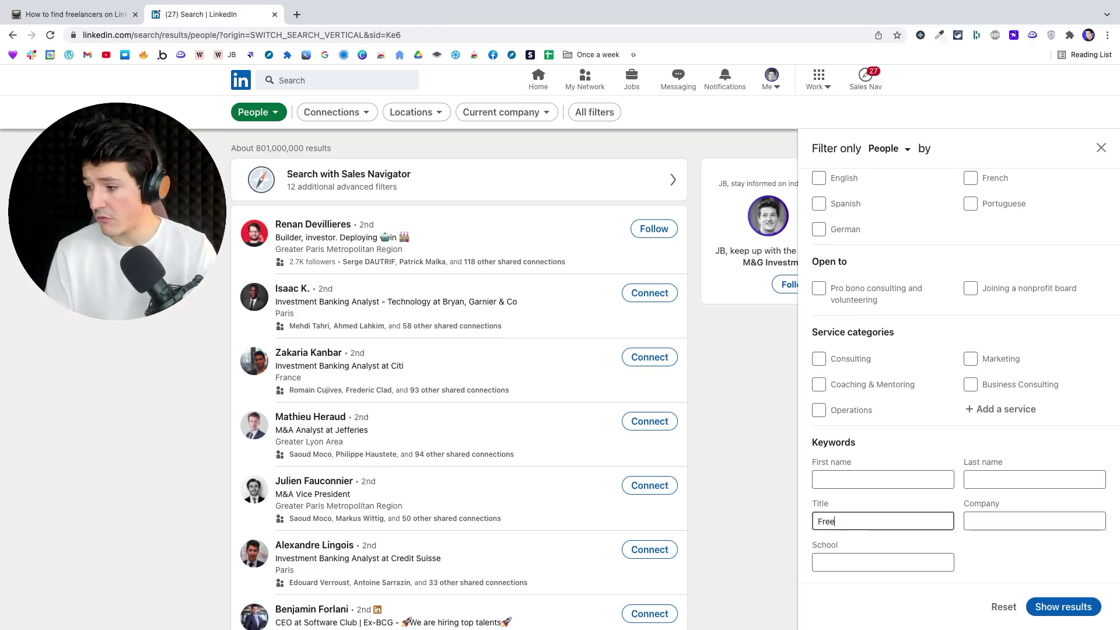
pyautogui.write('lance')
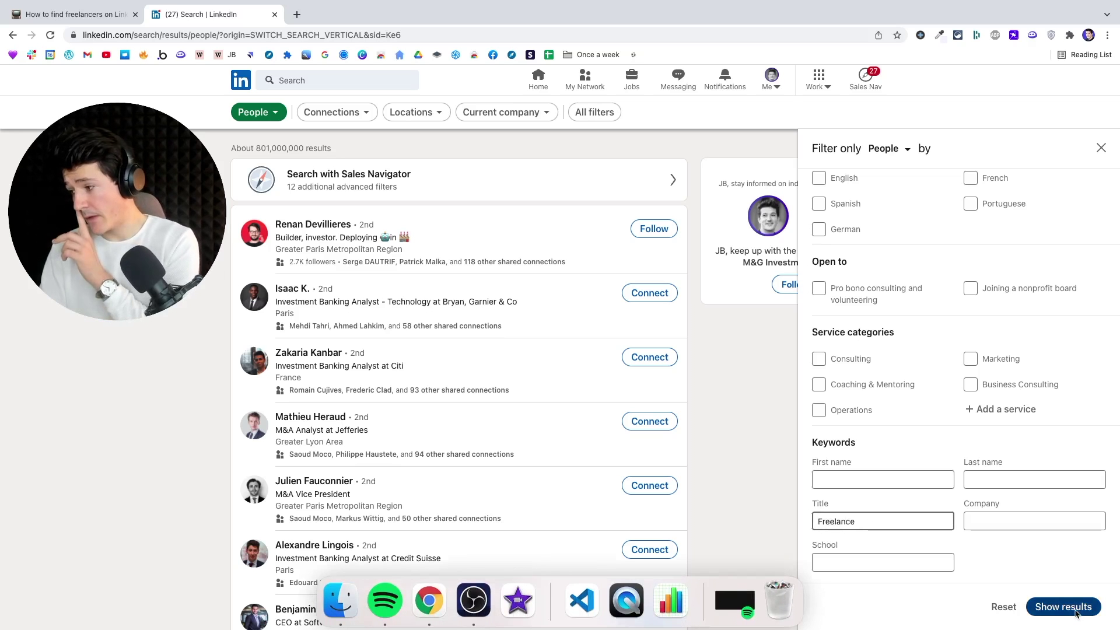
pyautogui.click(1075, 612)
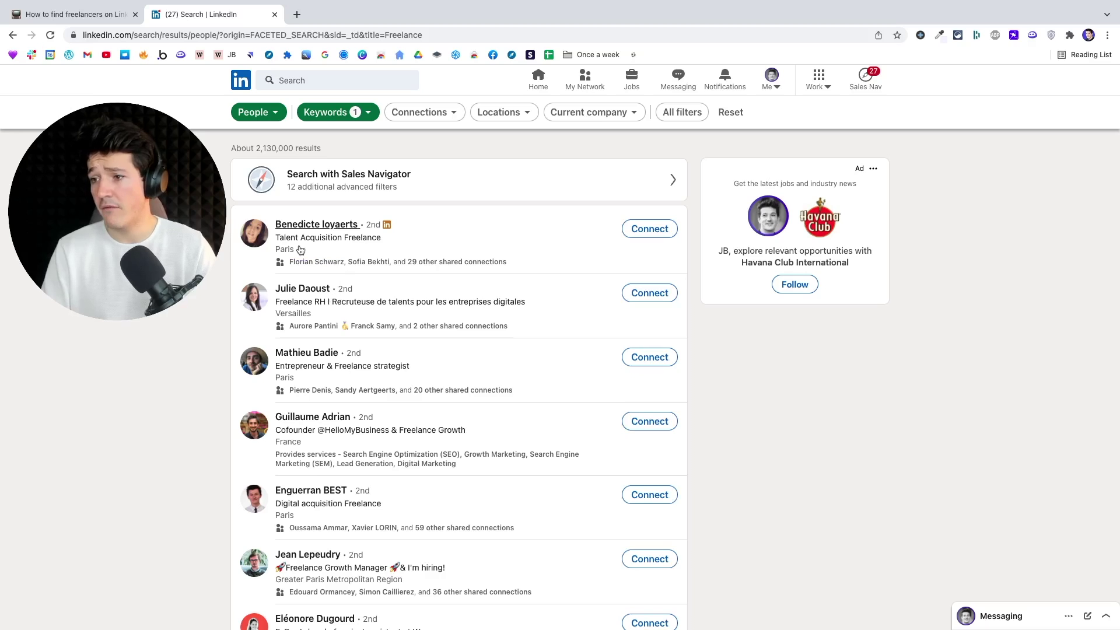
# Scan the results and find 'freelance' on the page to spot matching profiles.
pyautogui.scroll(-1, 318, 330)
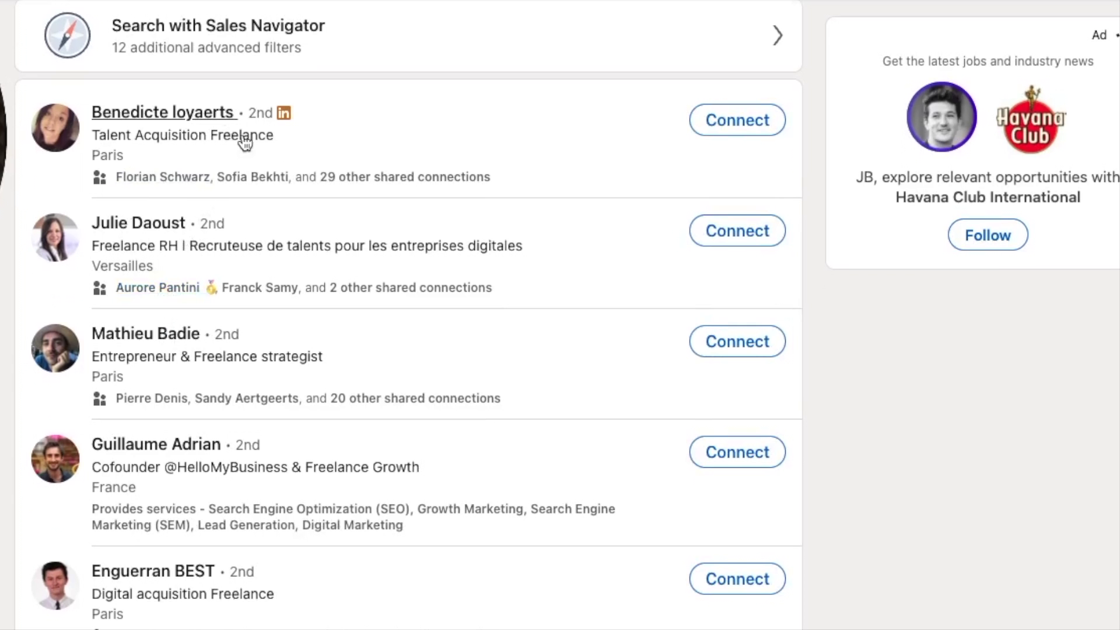
pyautogui.scroll(-1, 130, 380)
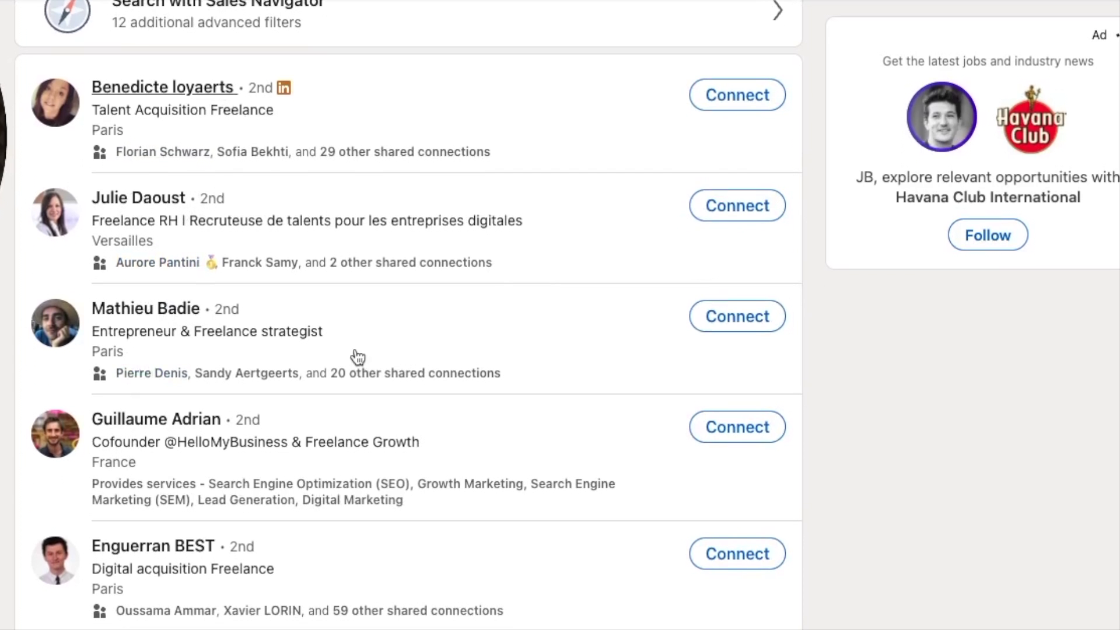
pyautogui.scroll(-2, 358, 357)
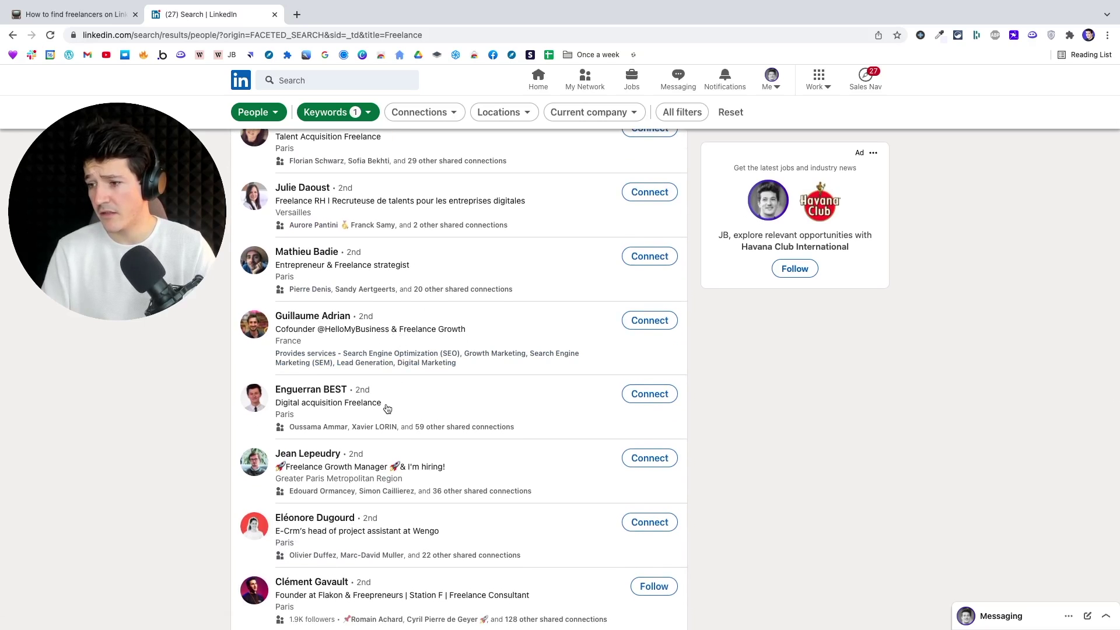
pyautogui.hotkey('ctrl', 'f')
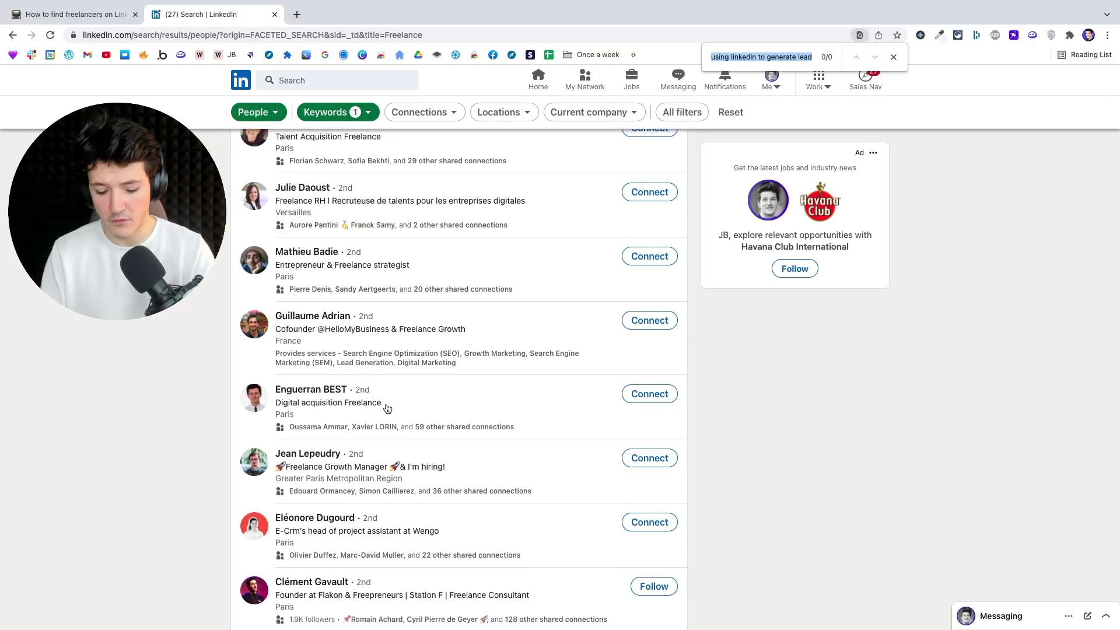
pyautogui.write('freelance')
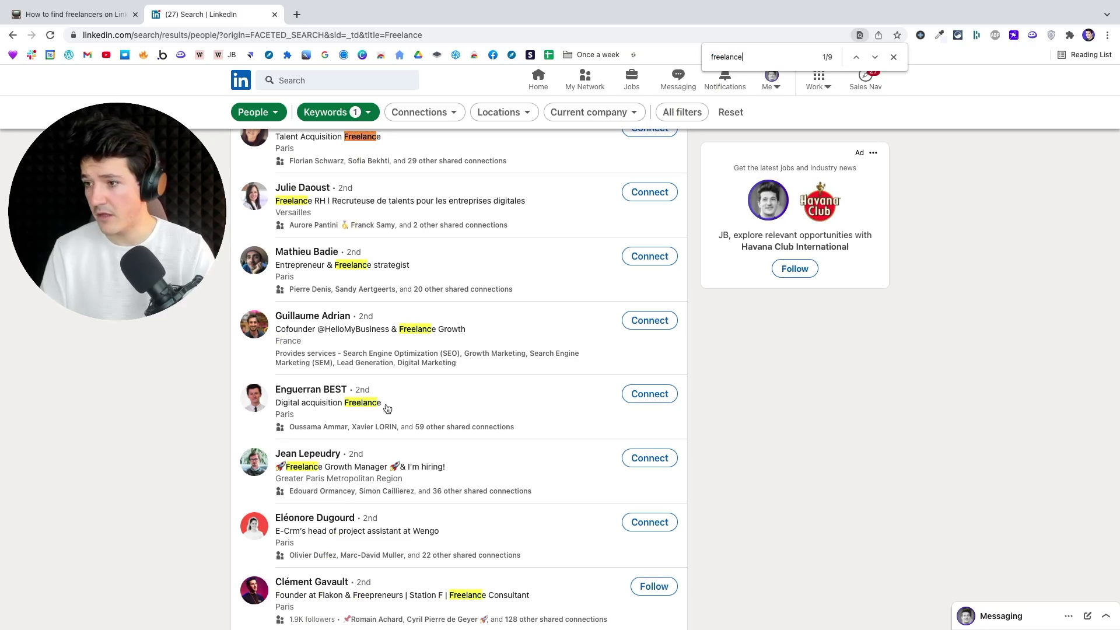
pyautogui.scroll(-6, 306, 561)
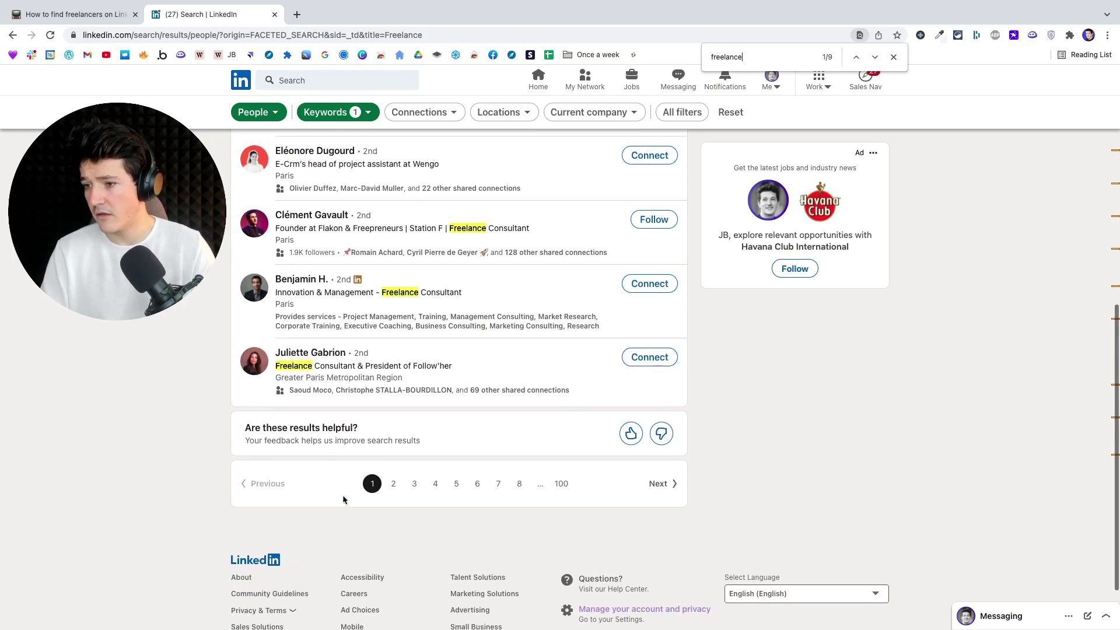
pyautogui.scroll(8, 342, 494)
# Open the Current company filter, showing Upwork, Fiverr, Self Employed, Freelancer.com and Freelancer.
pyautogui.press('Escape')
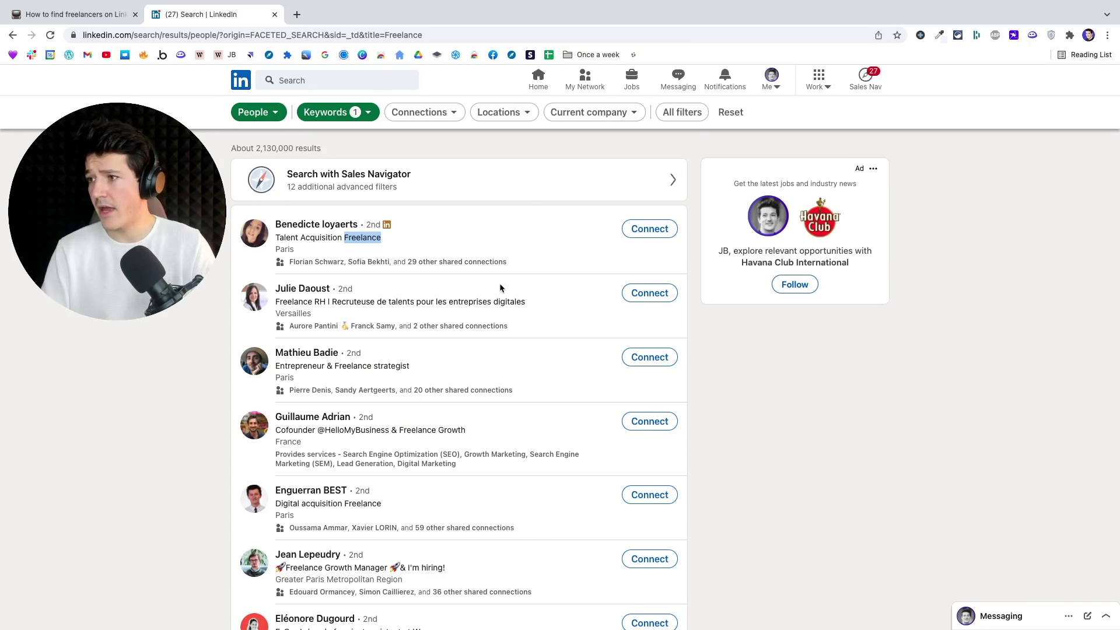
pyautogui.click(621, 113)
pyautogui.click(581, 148)
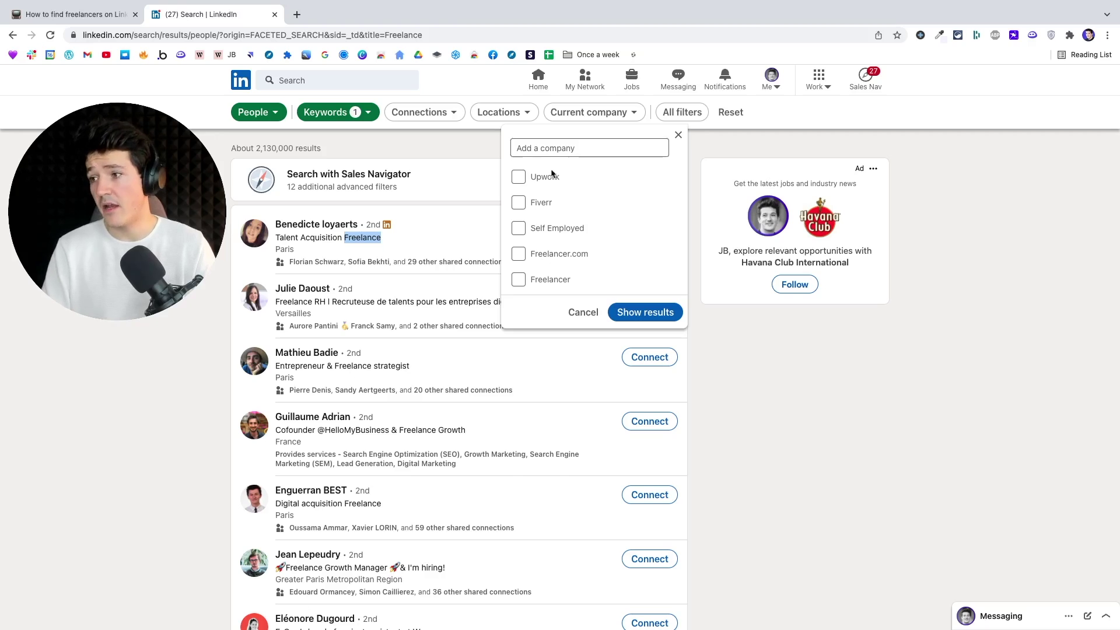
# Filter current company to Upwork and Fiverr, cutting results to about 51,000.
pyautogui.click(525, 179)
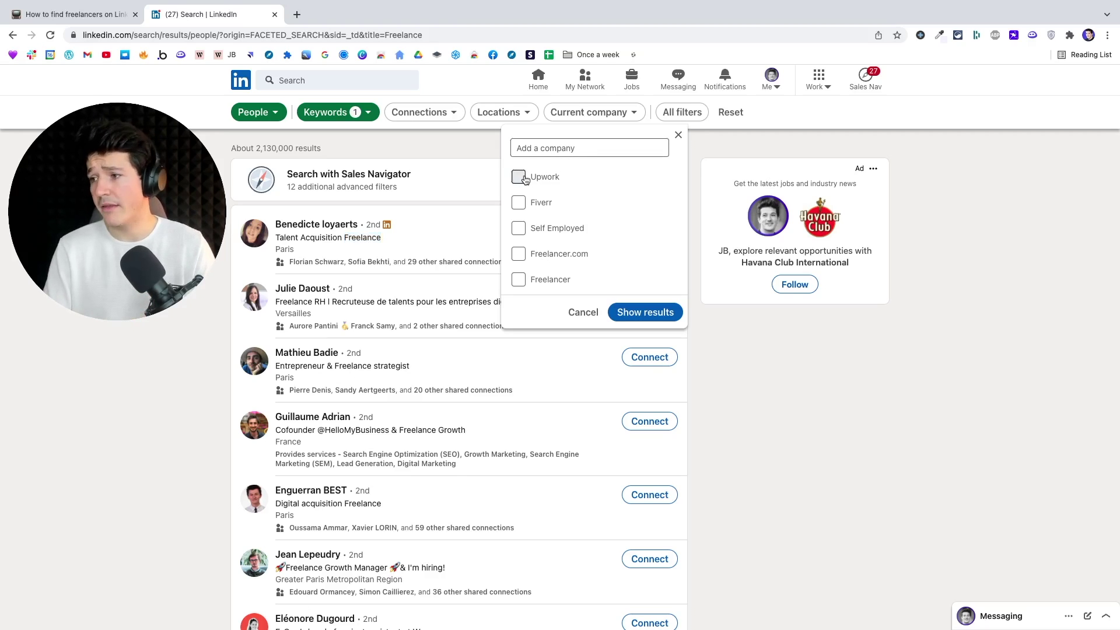
pyautogui.click(520, 205)
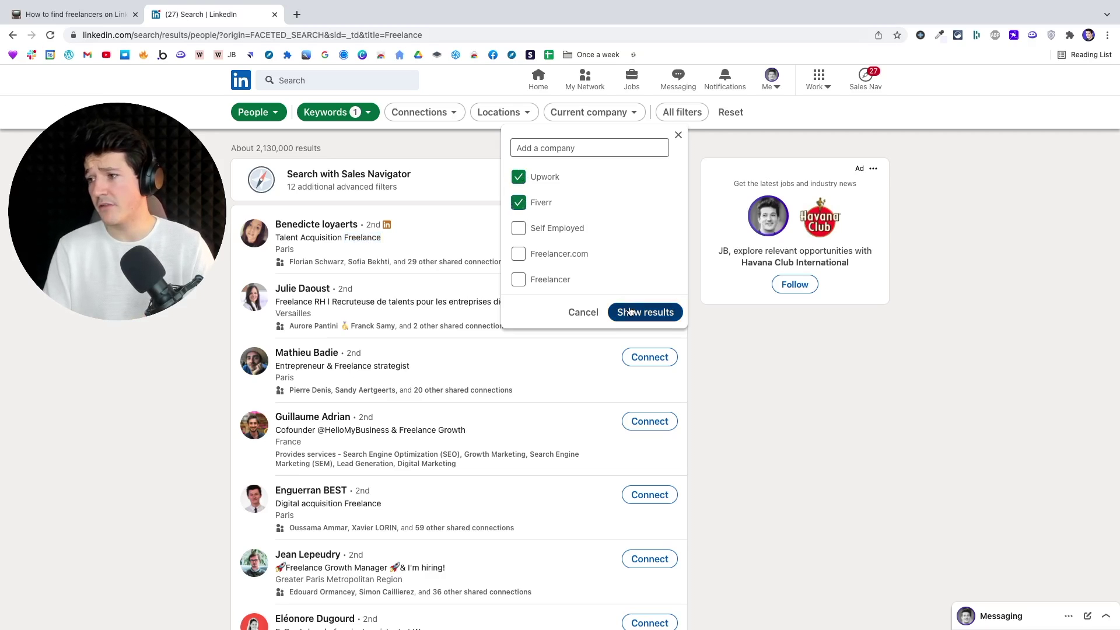
pyautogui.click(628, 311)
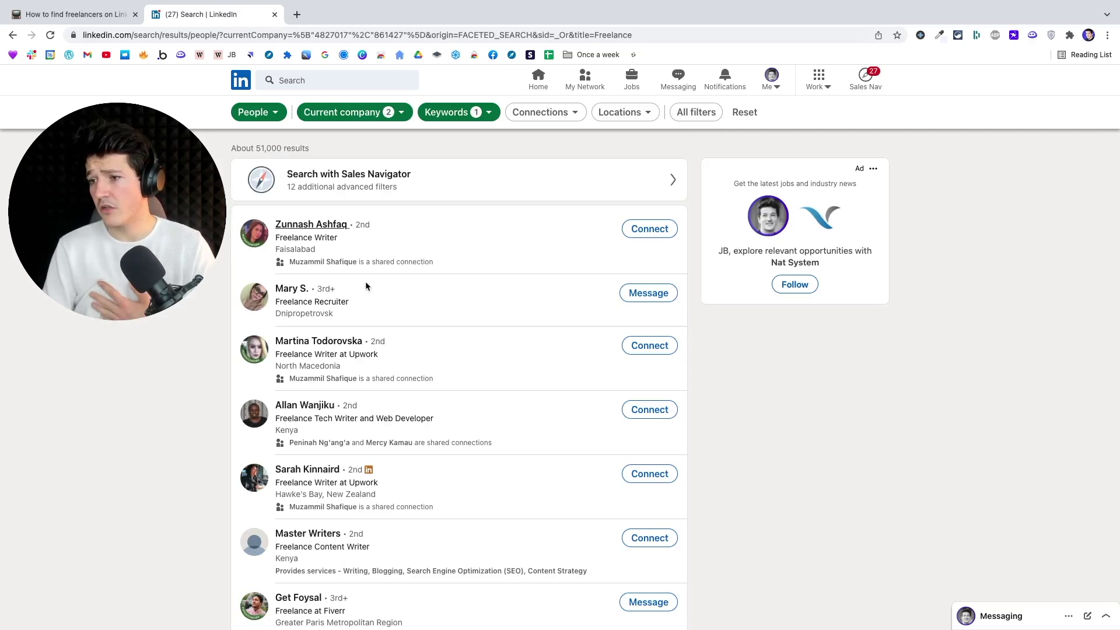
# Check a listed freelancer's profile Experience, then return to the filtered results.
pyautogui.click(373, 346)
pyautogui.scroll(-6, 374, 420)
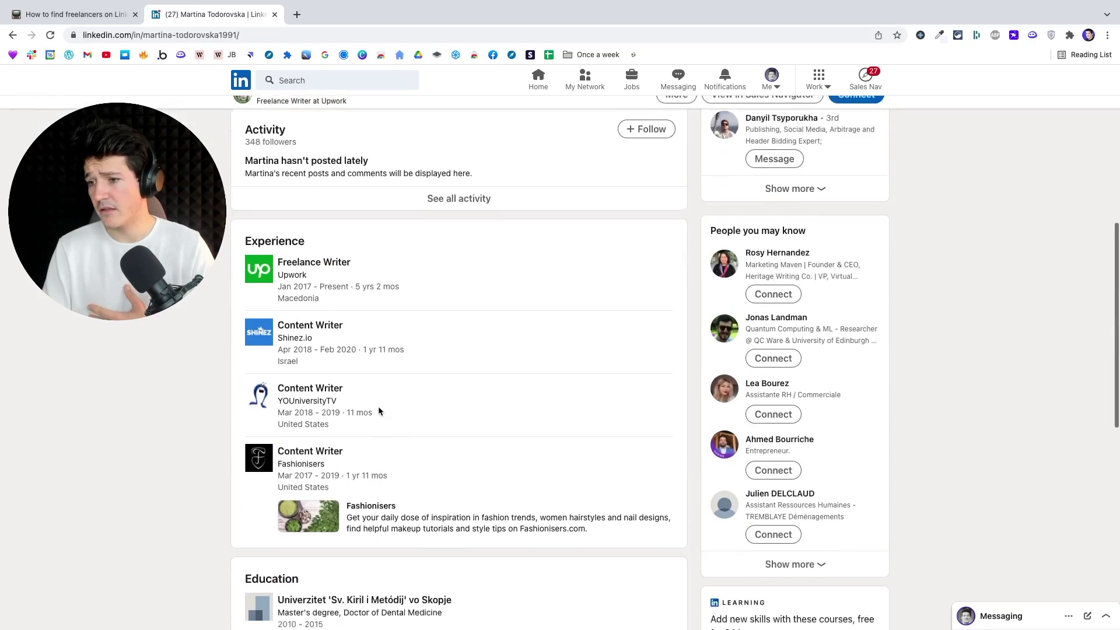
pyautogui.scroll(-1, 379, 407)
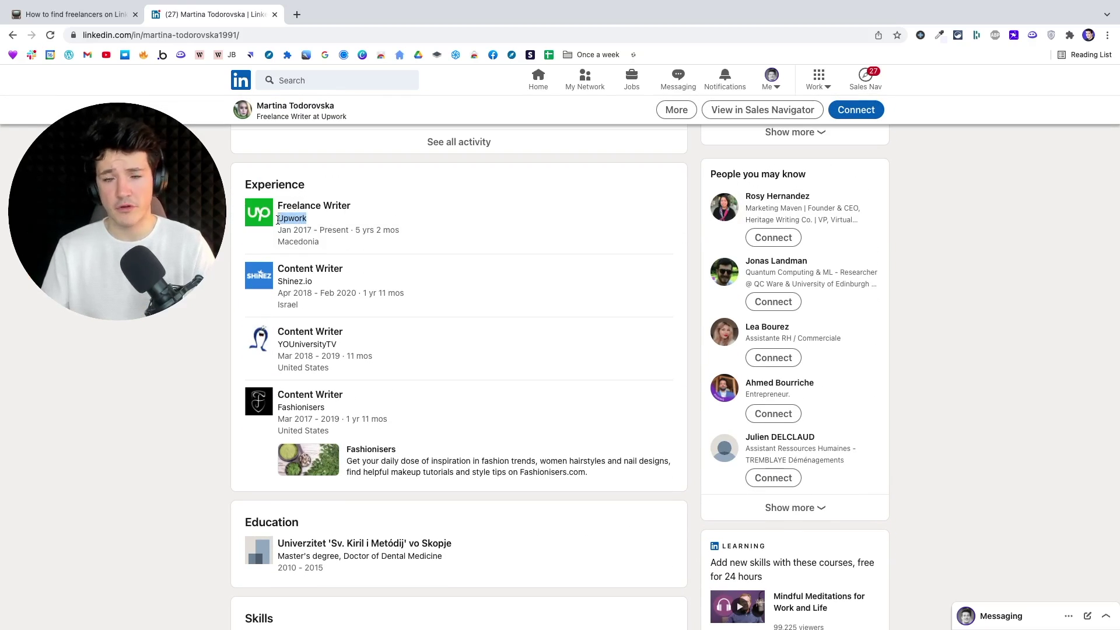
pyautogui.click(13, 35)
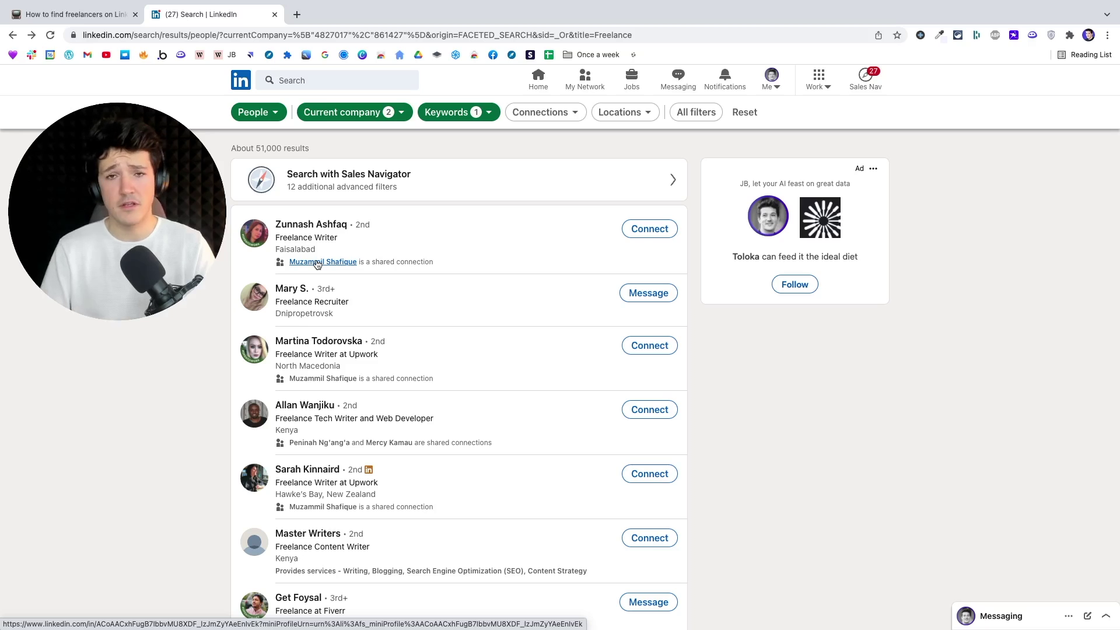
# Go to your own LinkedIn profile page from the account menu.
pyautogui.click(771, 79)
pyautogui.click(723, 124)
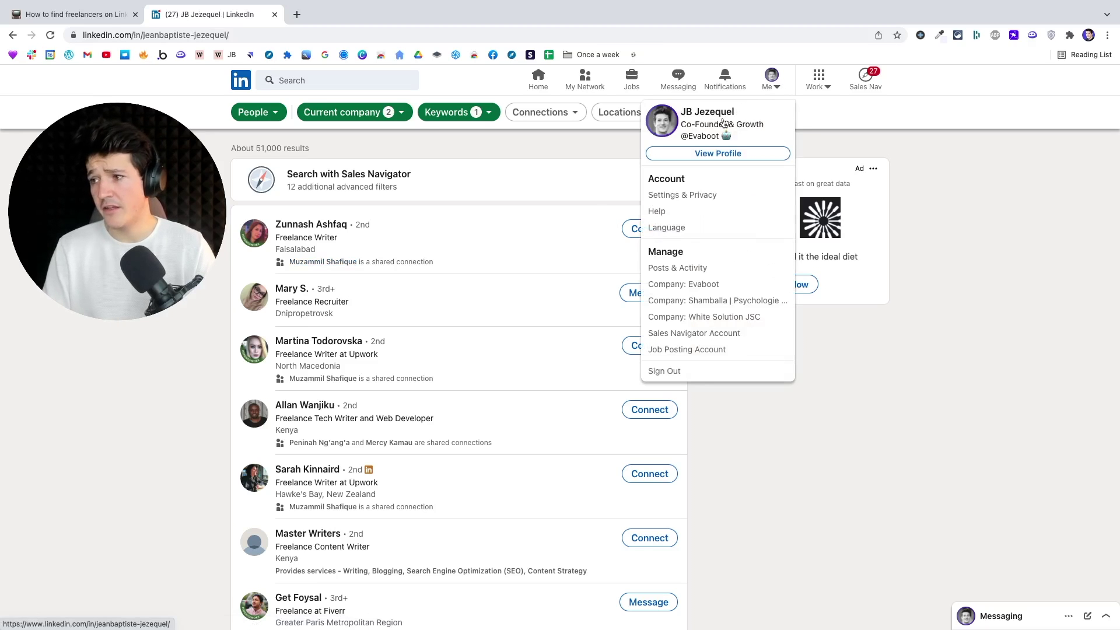
pyautogui.scroll(-2, 173, 373)
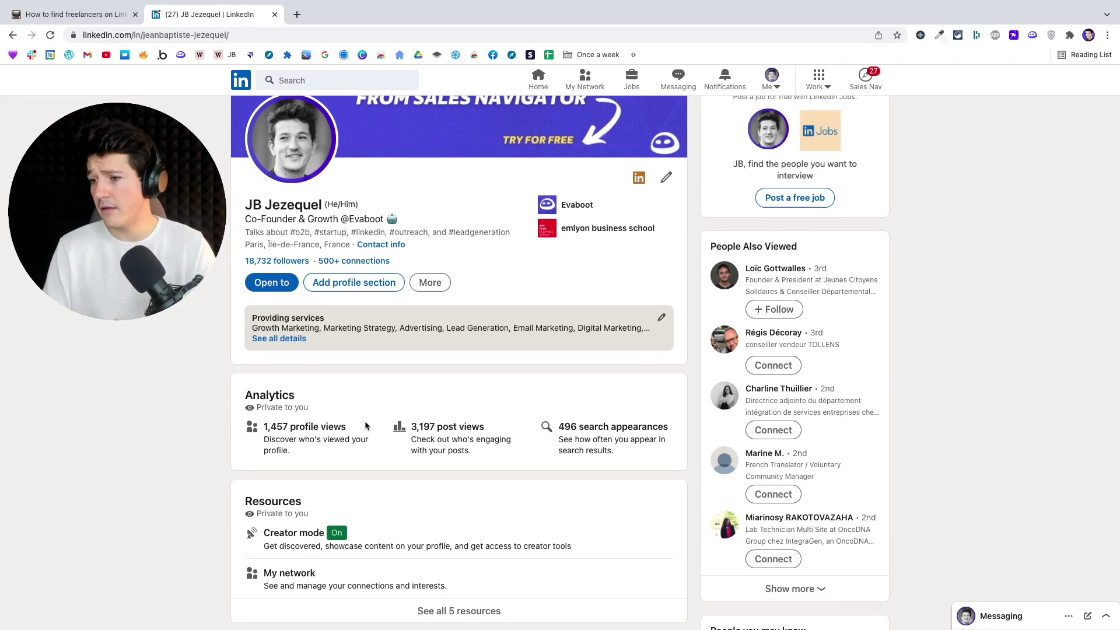
# Add more services such as Blogging to the profile and review Services provided.
pyautogui.click(662, 319)
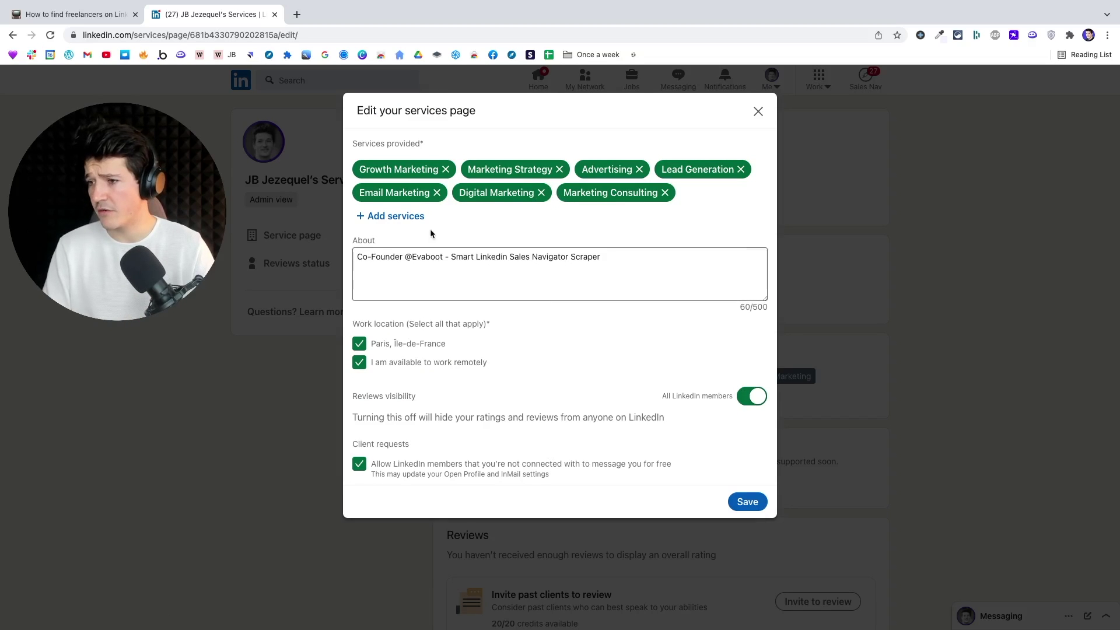
pyautogui.click(406, 216)
pyautogui.scroll(-2, 448, 315)
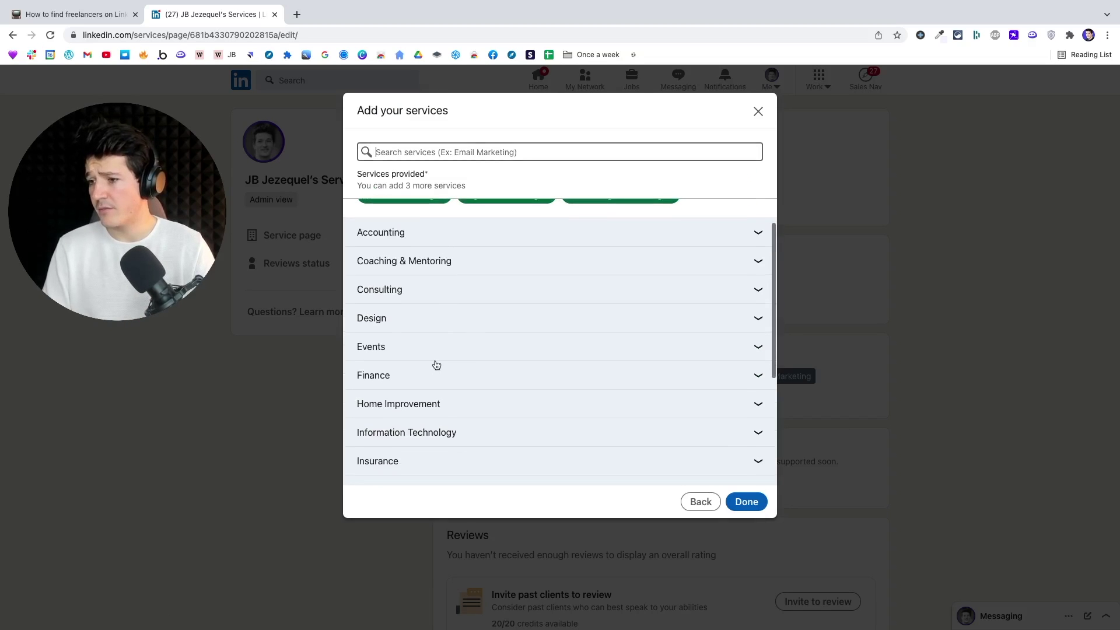
pyautogui.scroll(-2, 449, 320)
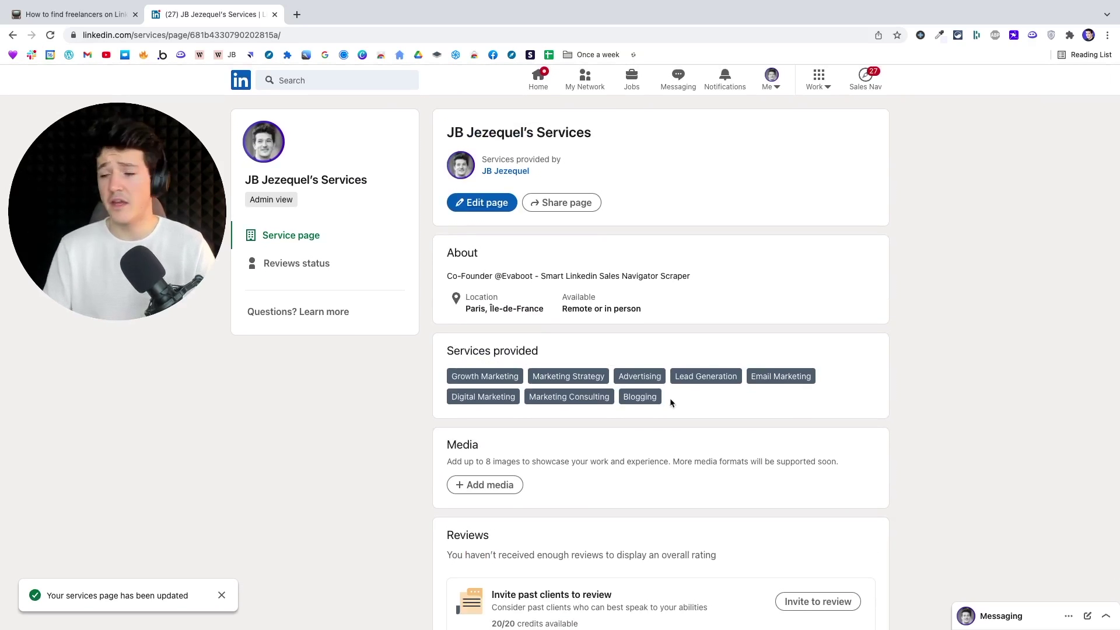
pyautogui.scroll(-2, 670, 402)
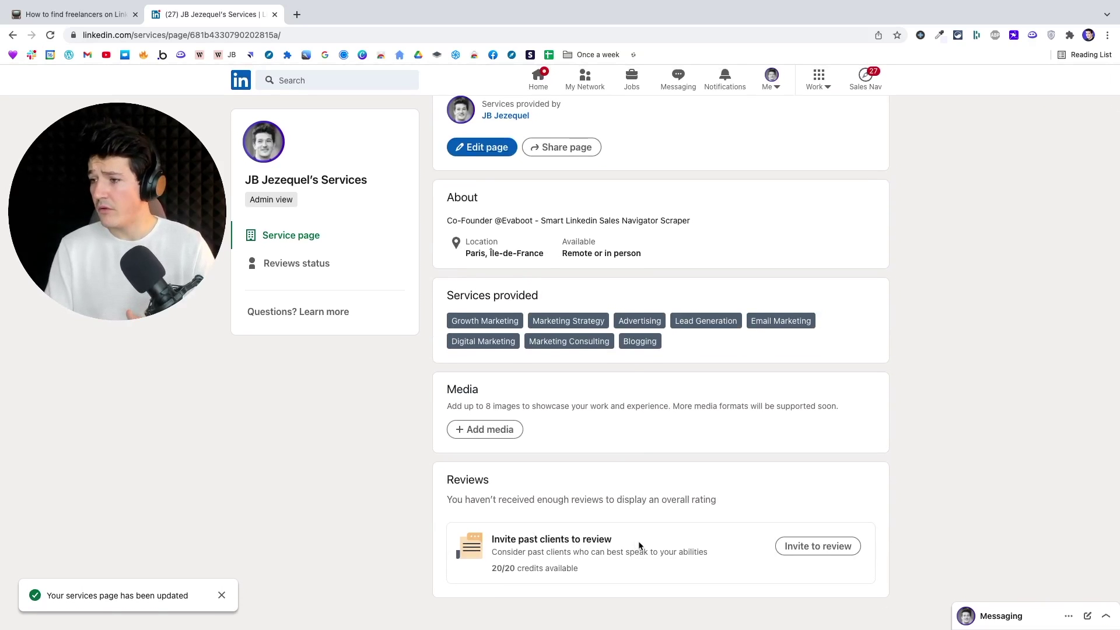
pyautogui.scroll(2, 639, 545)
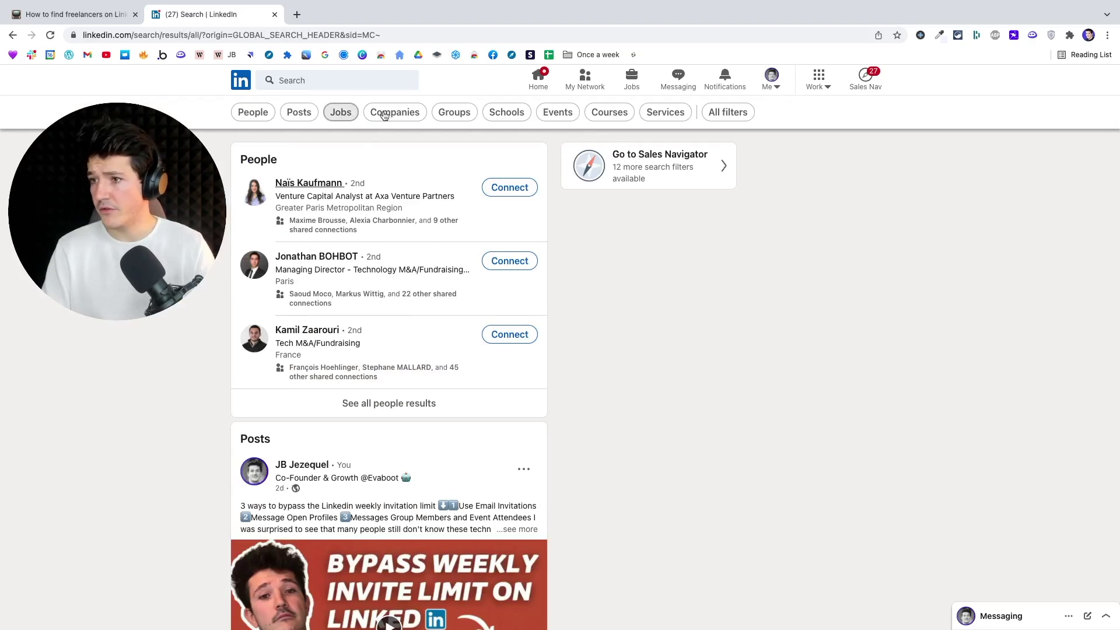
# In All filters, add Email Marketing as a service category.
pyautogui.click(728, 111)
pyautogui.scroll(-7, 936, 365)
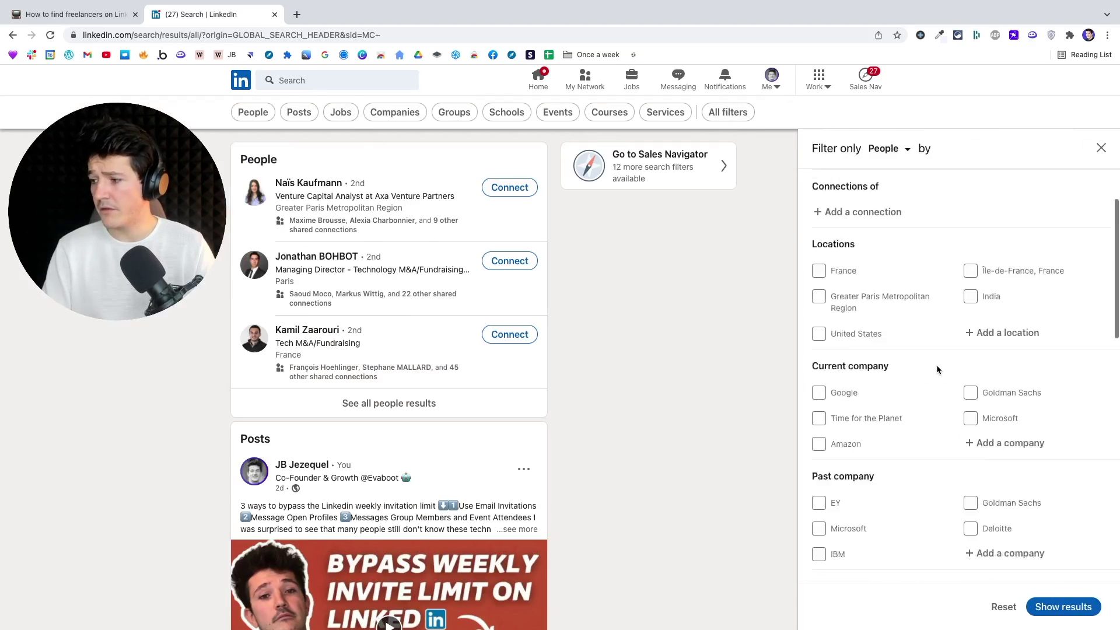
pyautogui.scroll(-5, 936, 365)
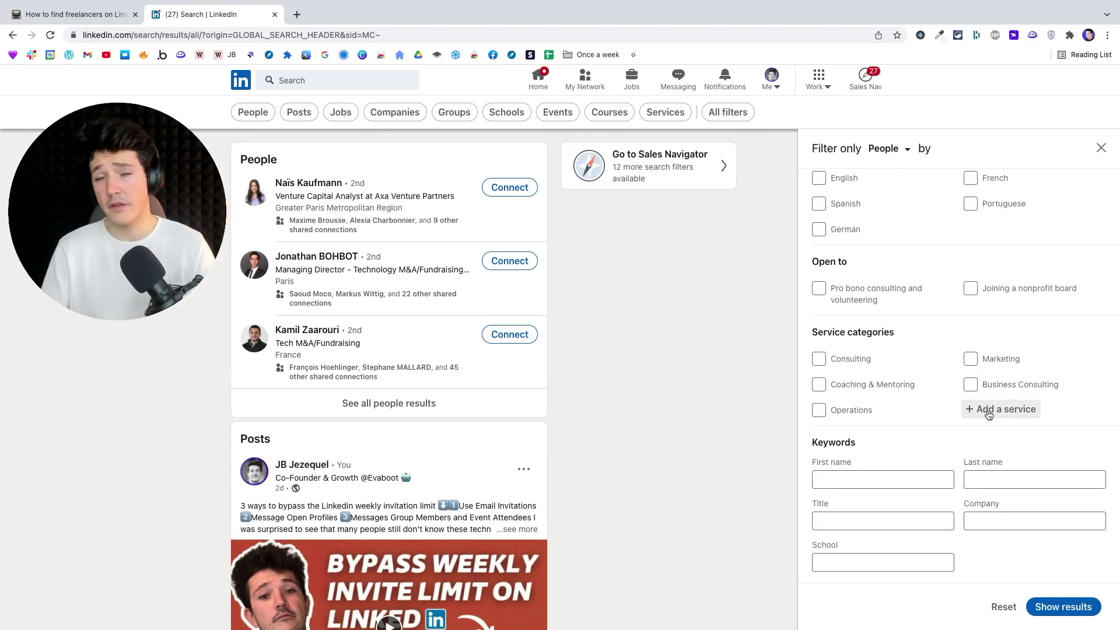
pyautogui.click(988, 412)
pyautogui.write('e')
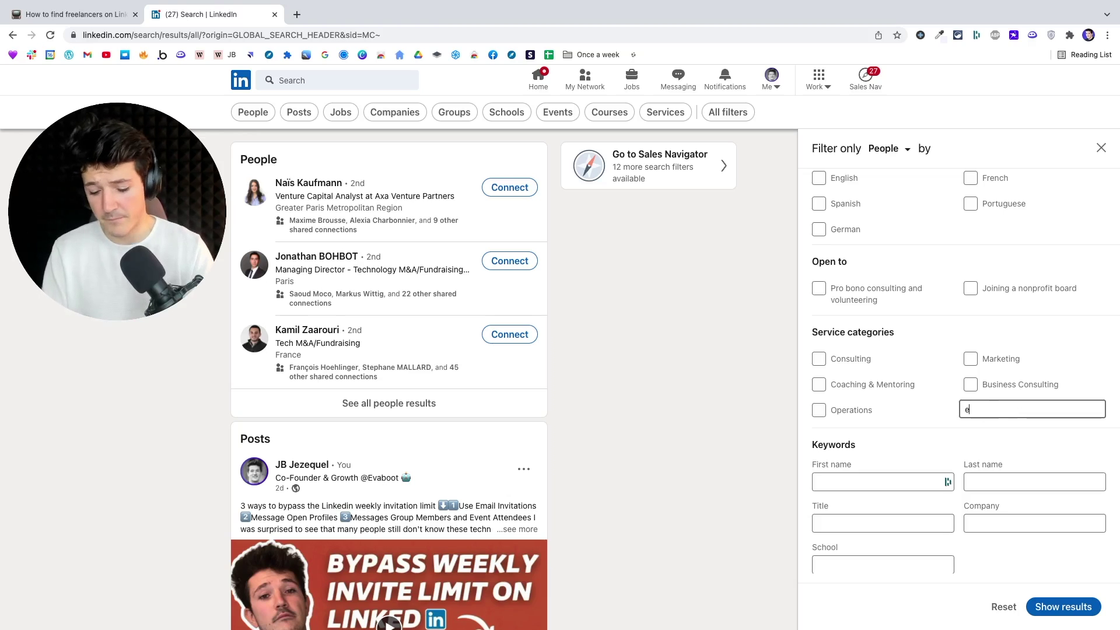
pyautogui.write('mail')
pyautogui.click(923, 434)
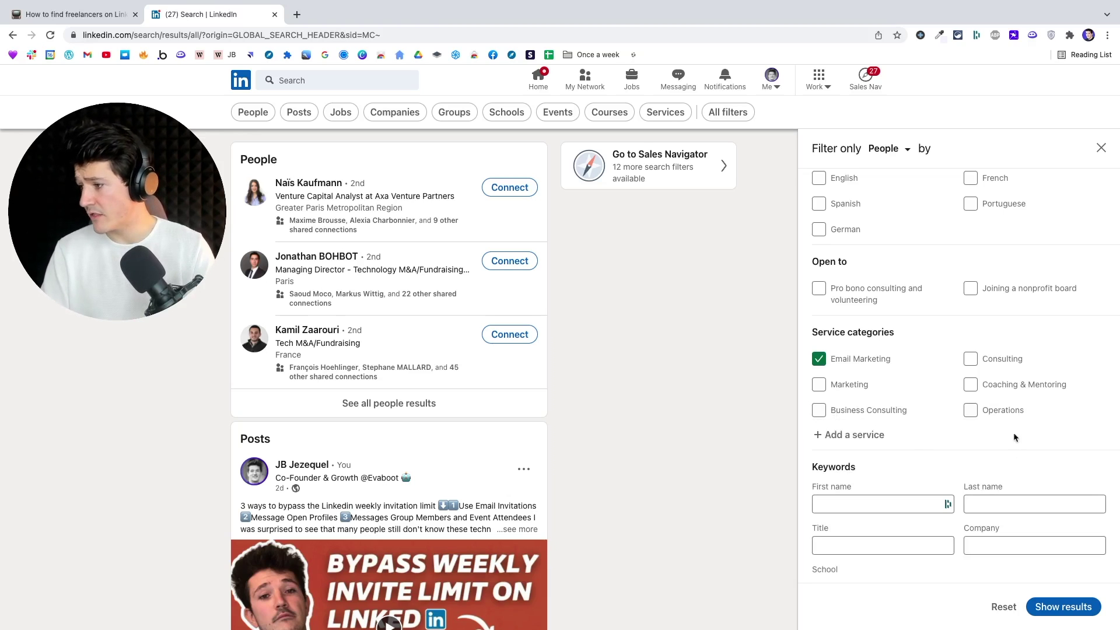
# Add Growth Marketing and Lead Generation service categories and show the about 225,000 results.
pyautogui.click(853, 435)
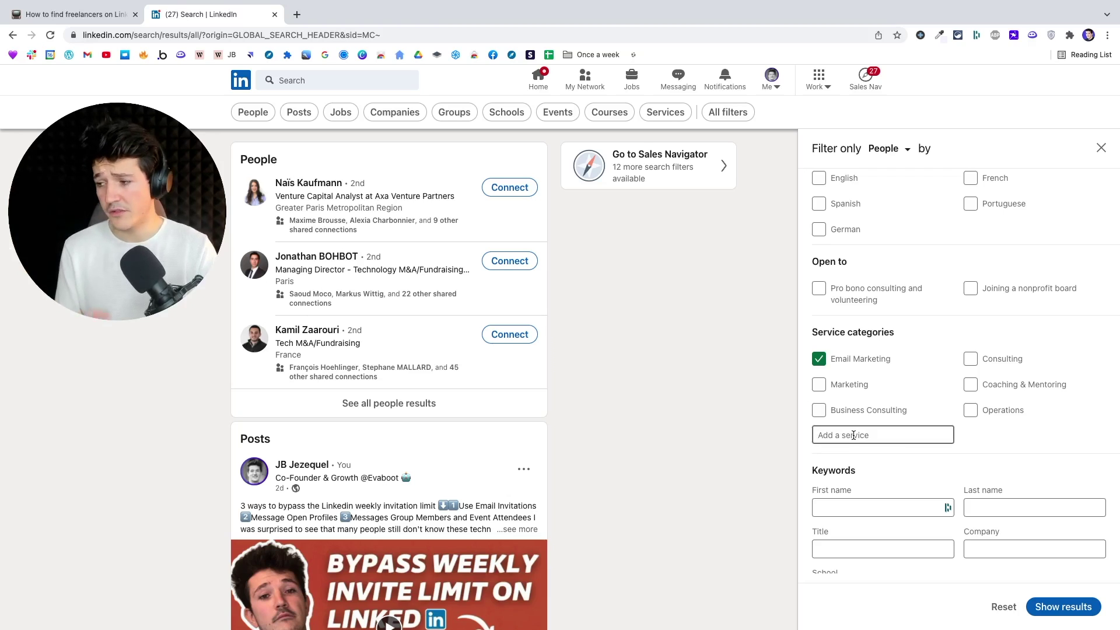
pyautogui.write('owth')
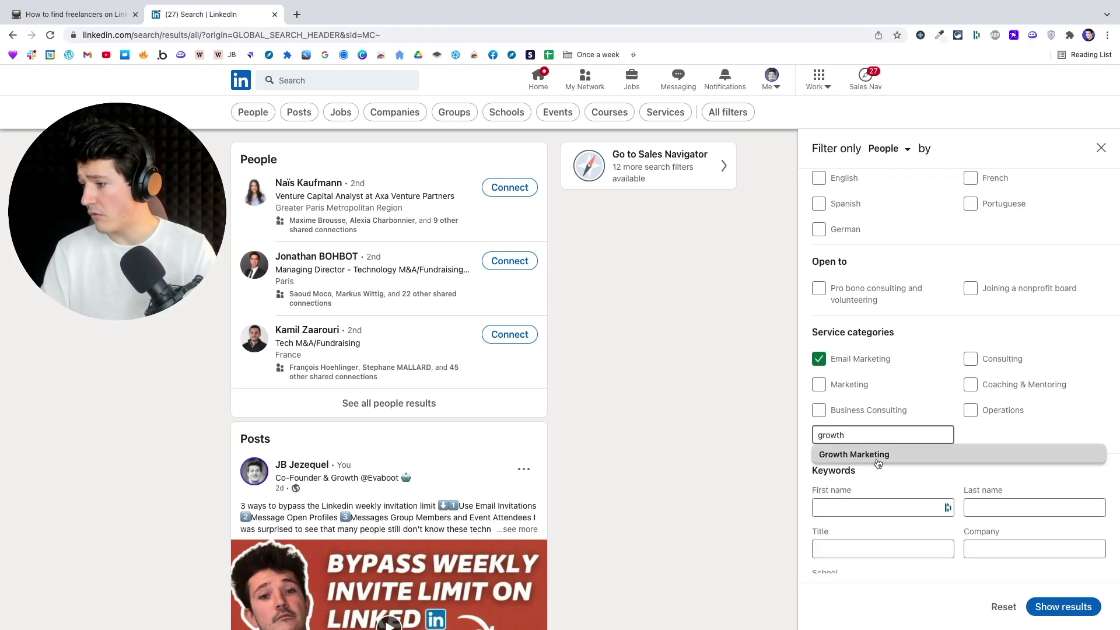
pyautogui.click(879, 459)
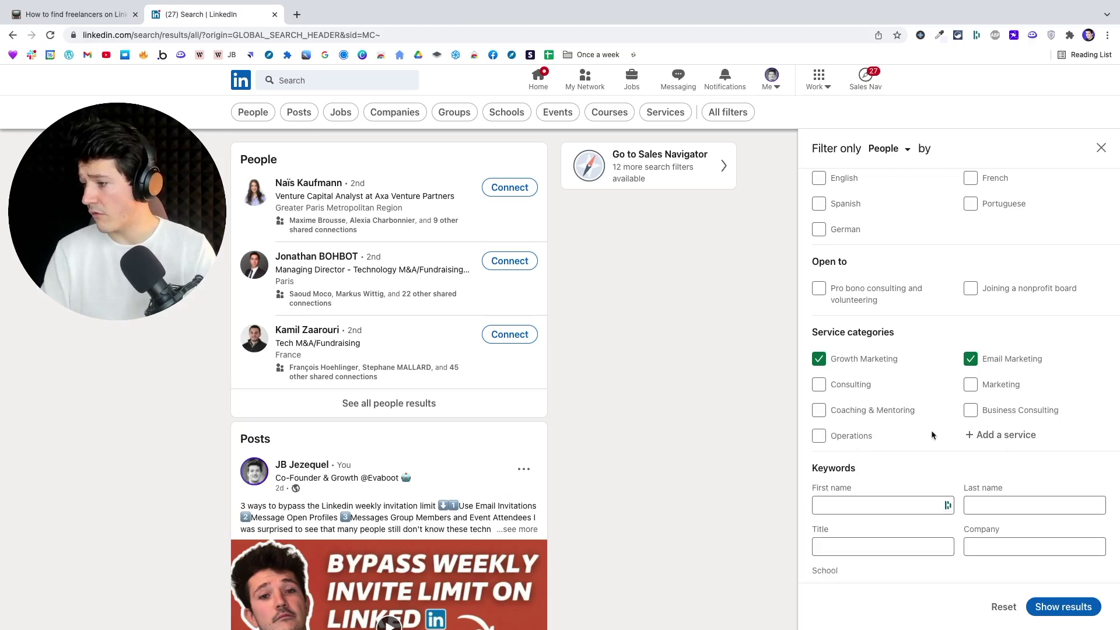
pyautogui.click(1027, 433)
pyautogui.write('sa')
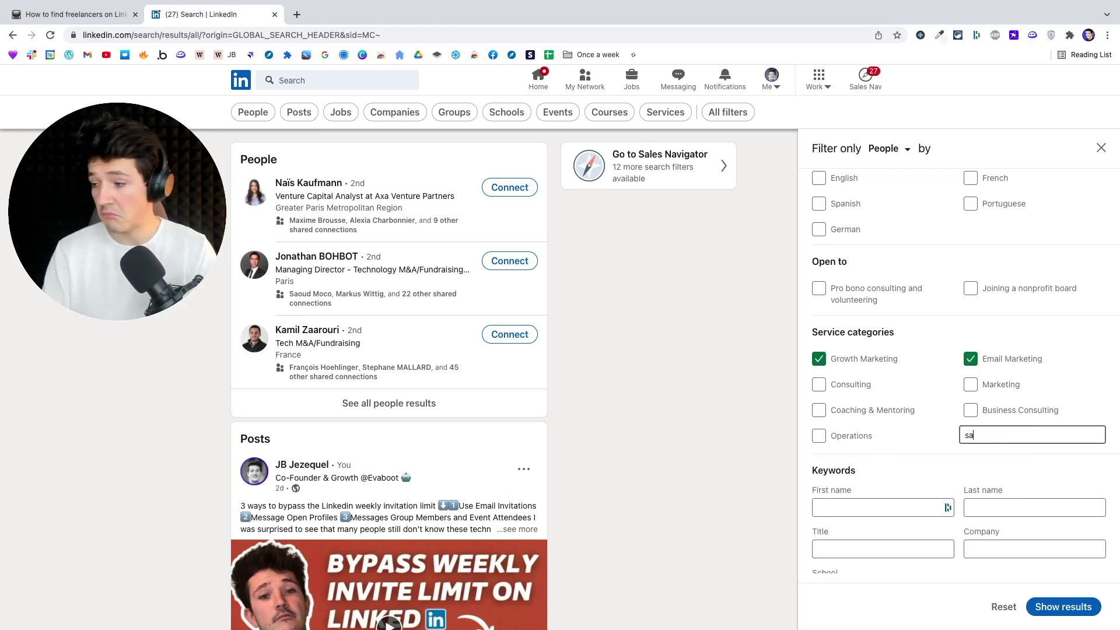
pyautogui.write('les')
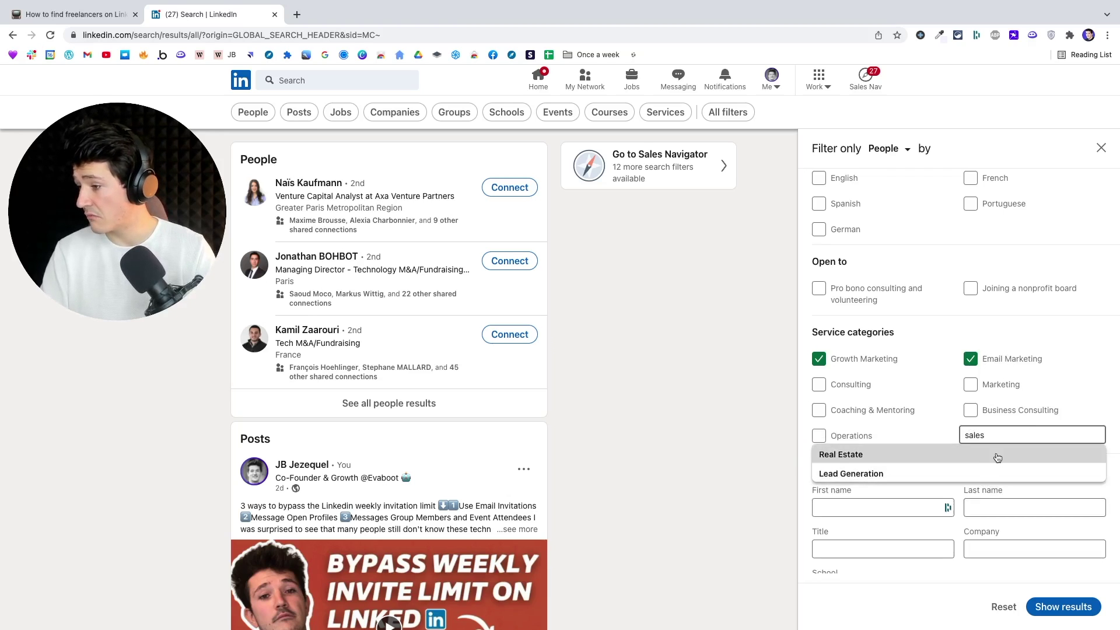
pyautogui.click(951, 479)
pyautogui.click(1049, 603)
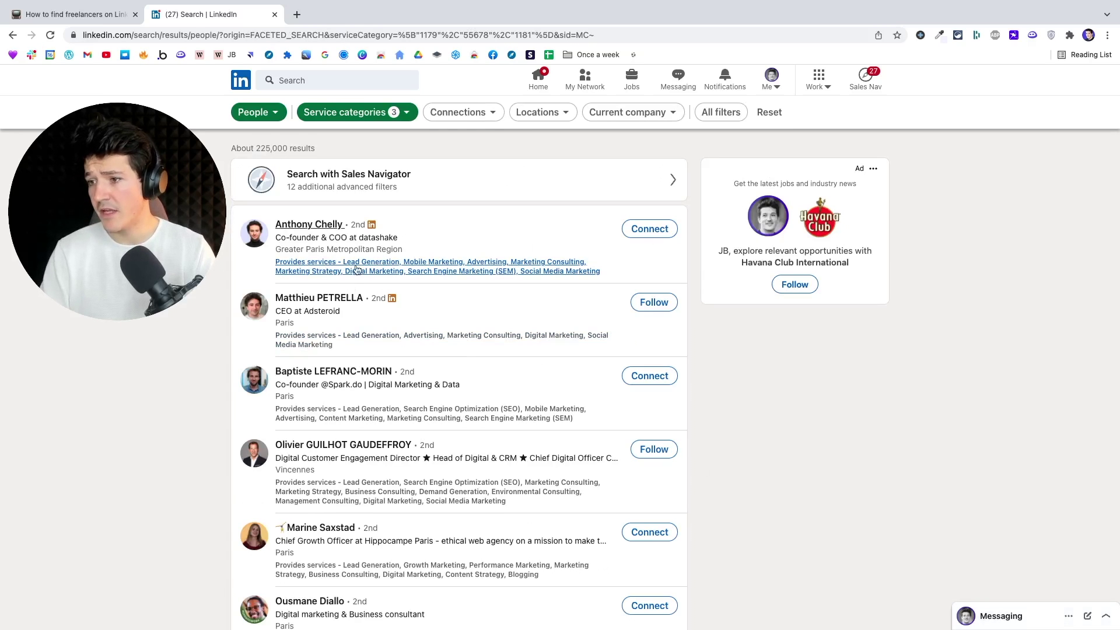
# Find 'lead generation' on the results page and scroll through its 8 highlighted matches.
pyautogui.hotkey('ctrl', 'f')
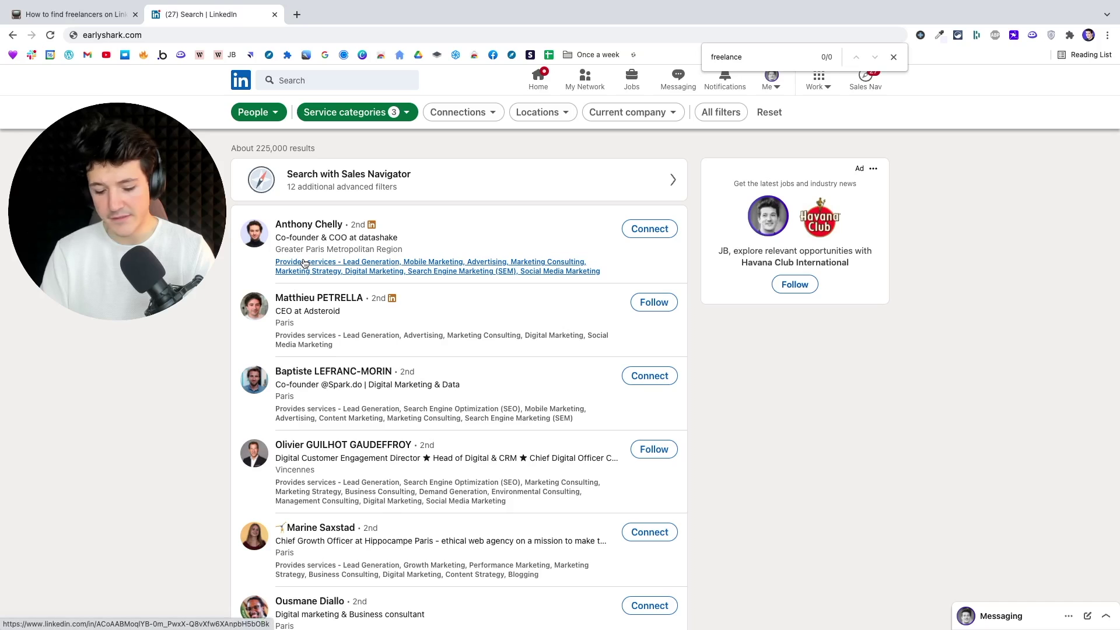
pyautogui.write('lea')
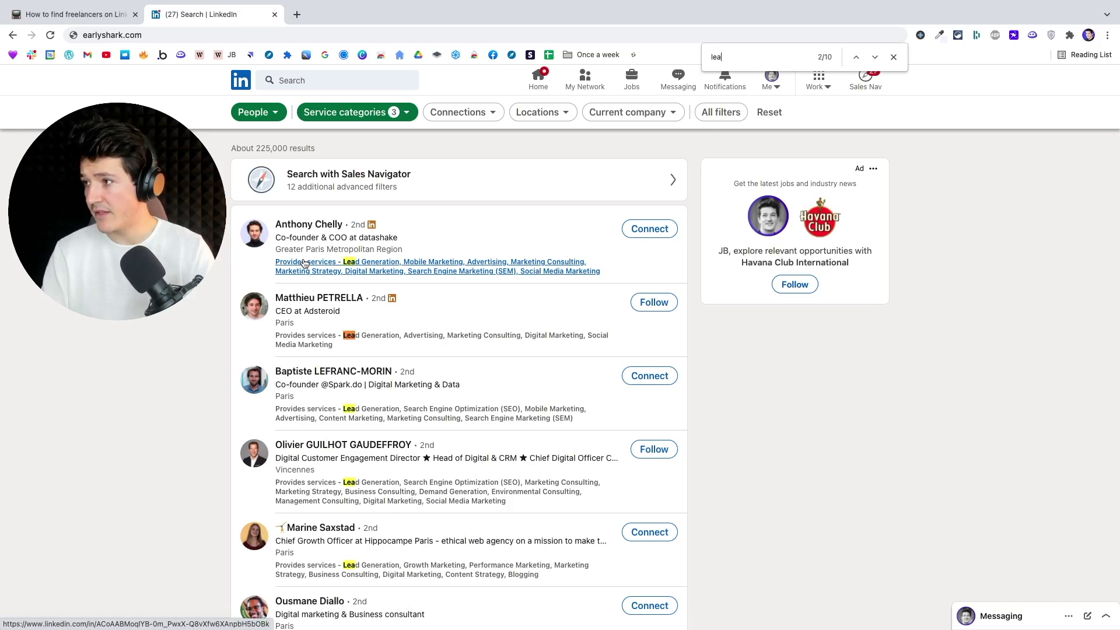
pyautogui.write('d generation')
pyautogui.scroll(-3, 327, 274)
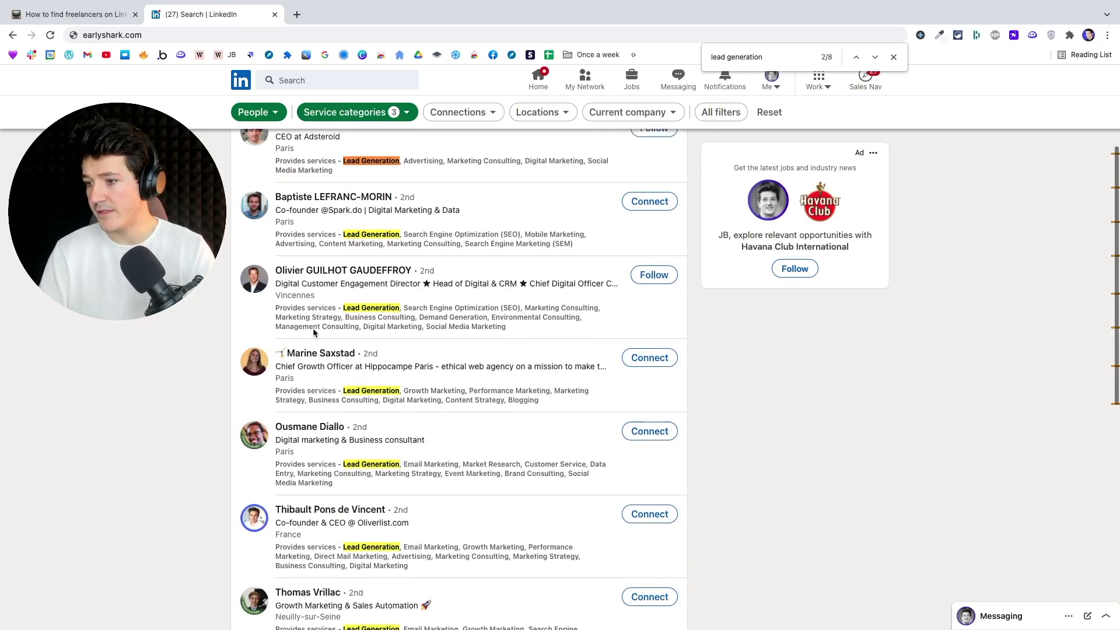
pyautogui.scroll(-3, 340, 279)
pyautogui.scroll(3, 340, 278)
pyautogui.scroll(-7, 340, 279)
pyautogui.scroll(10, 340, 279)
pyautogui.scroll(-10, 340, 279)
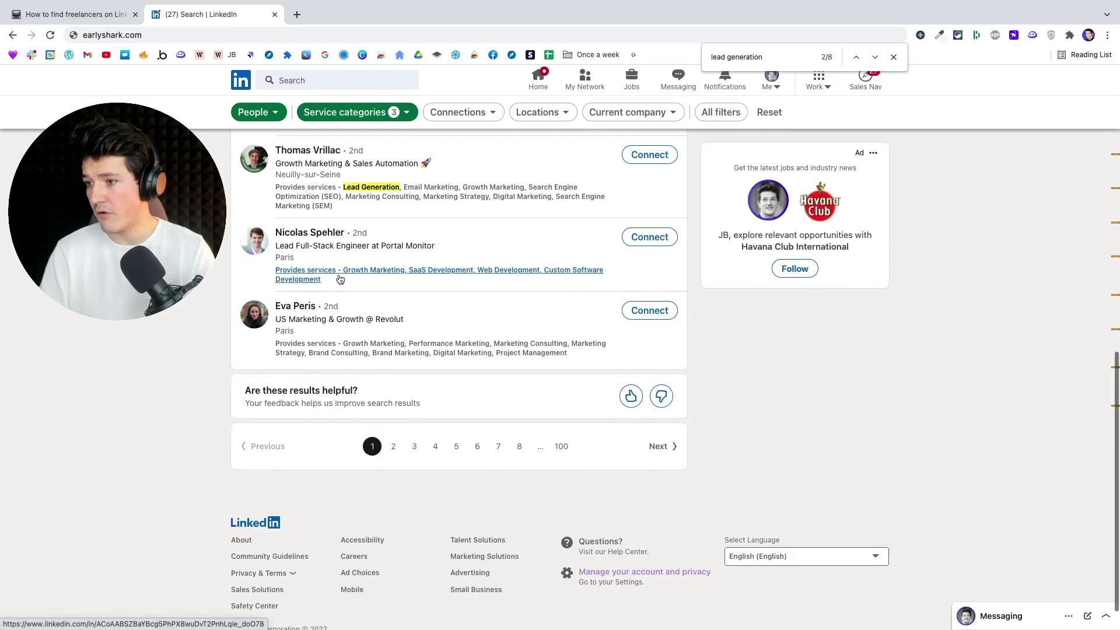
pyautogui.scroll(10, 340, 279)
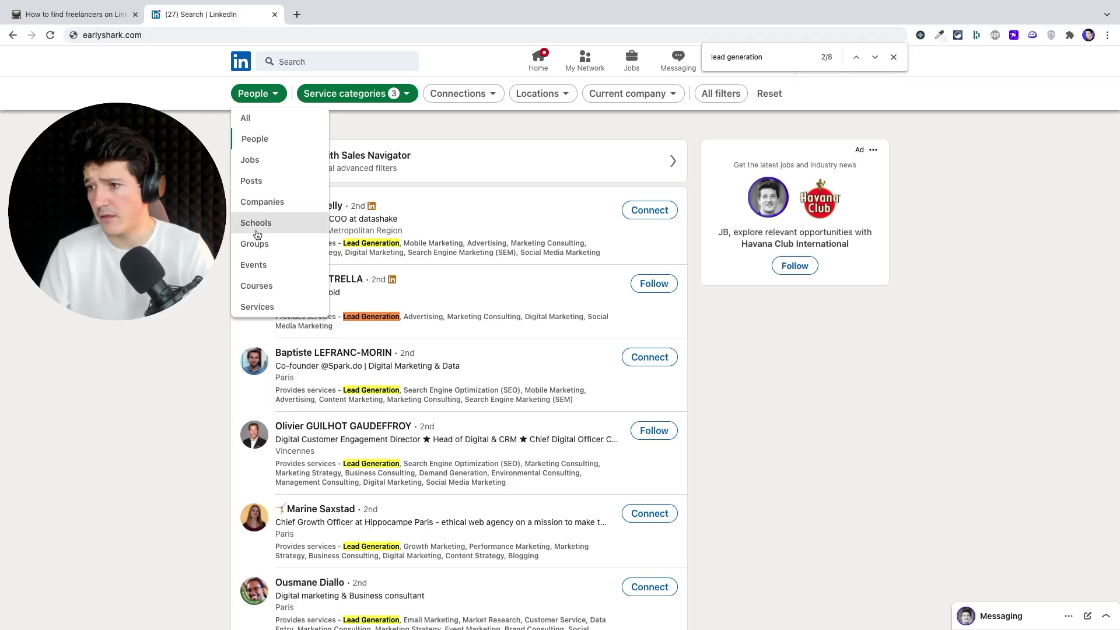
# Switch results to Groups and search for 'freelancers'.
pyautogui.click(255, 240)
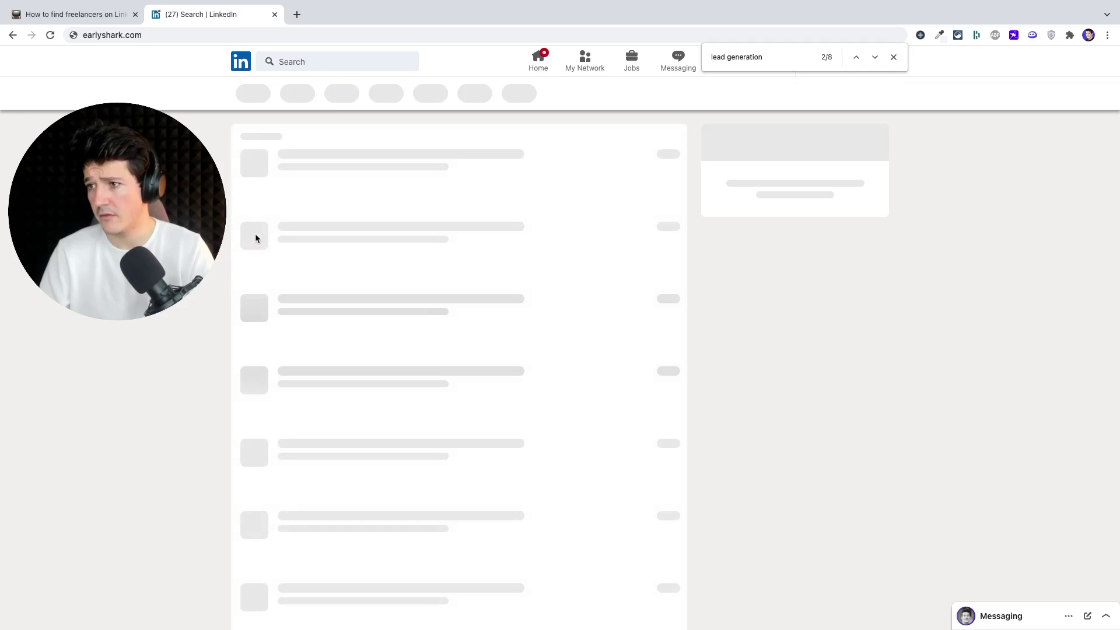
pyautogui.click(317, 66)
pyautogui.write('freelancers')
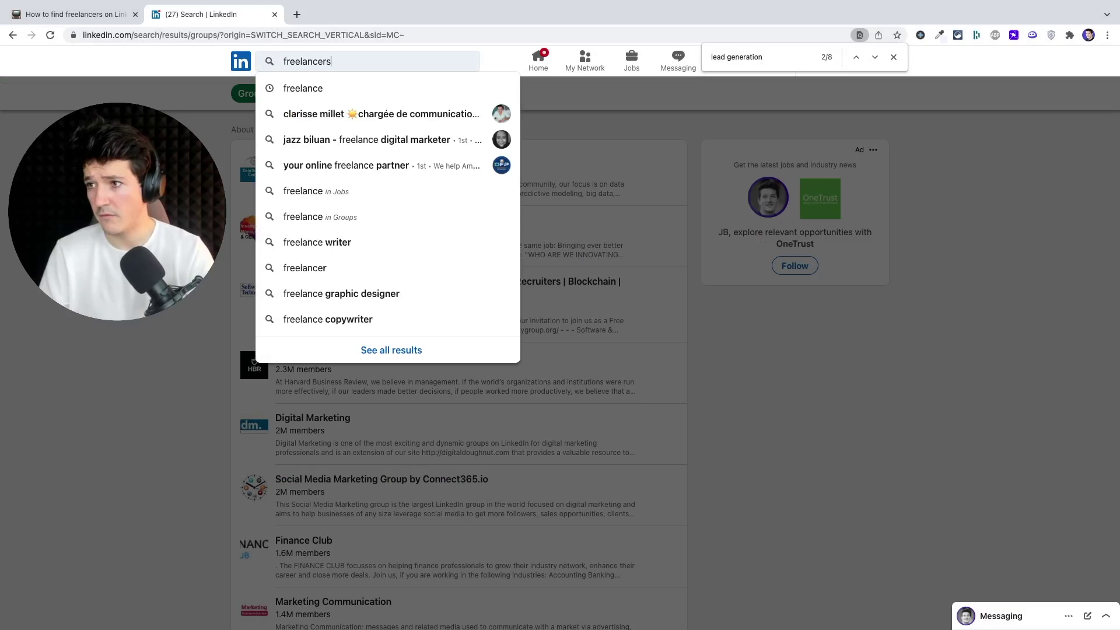
pyautogui.press('Return')
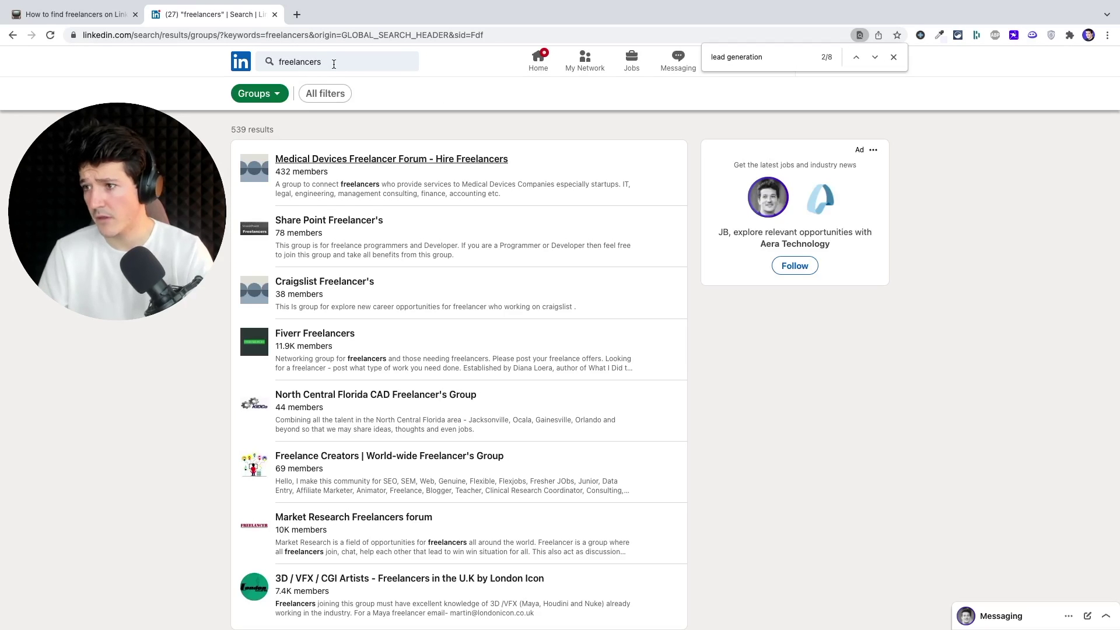
pyautogui.scroll(-3, 325, 202)
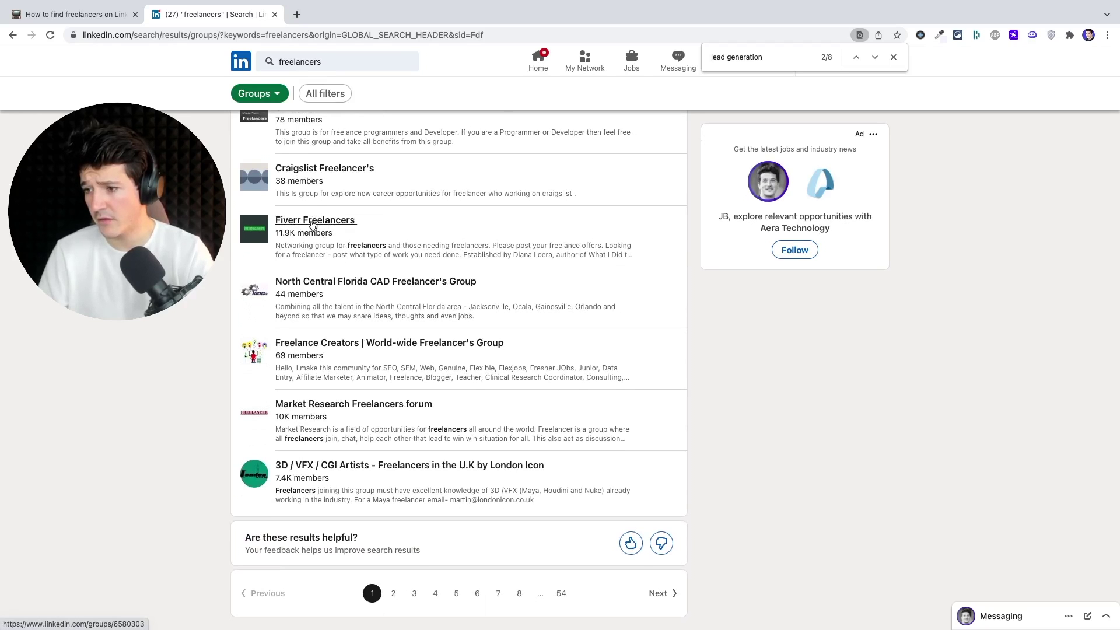
pyautogui.scroll(5, 352, 395)
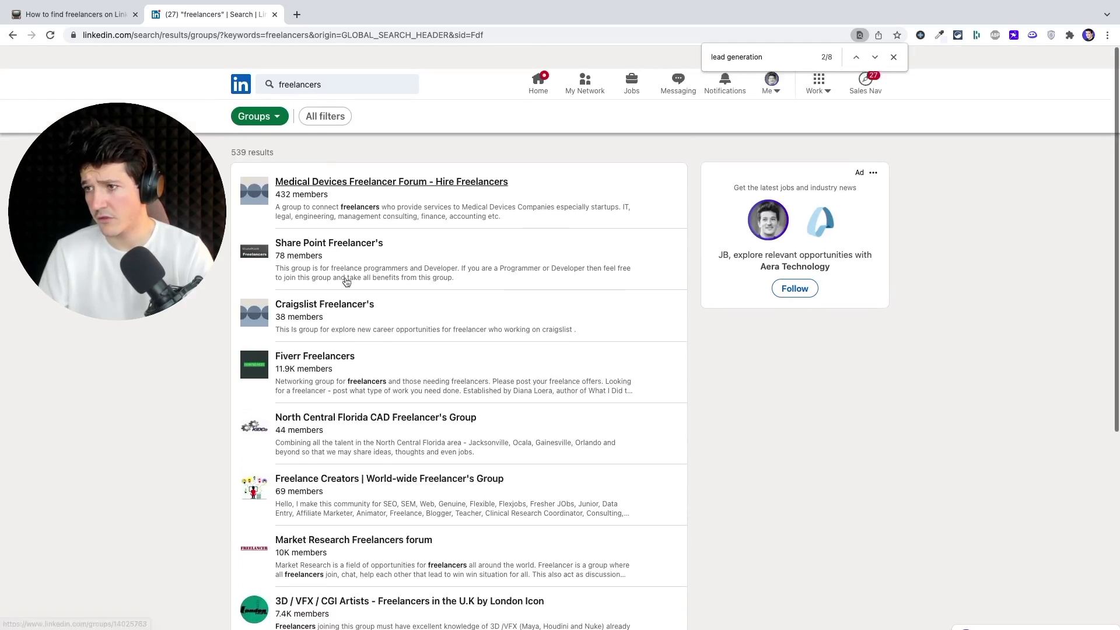
# Refine the groups search to 'freelance' and open the Freelance Professionals group.
pyautogui.click(345, 63)
pyautogui.press('BackSpace')
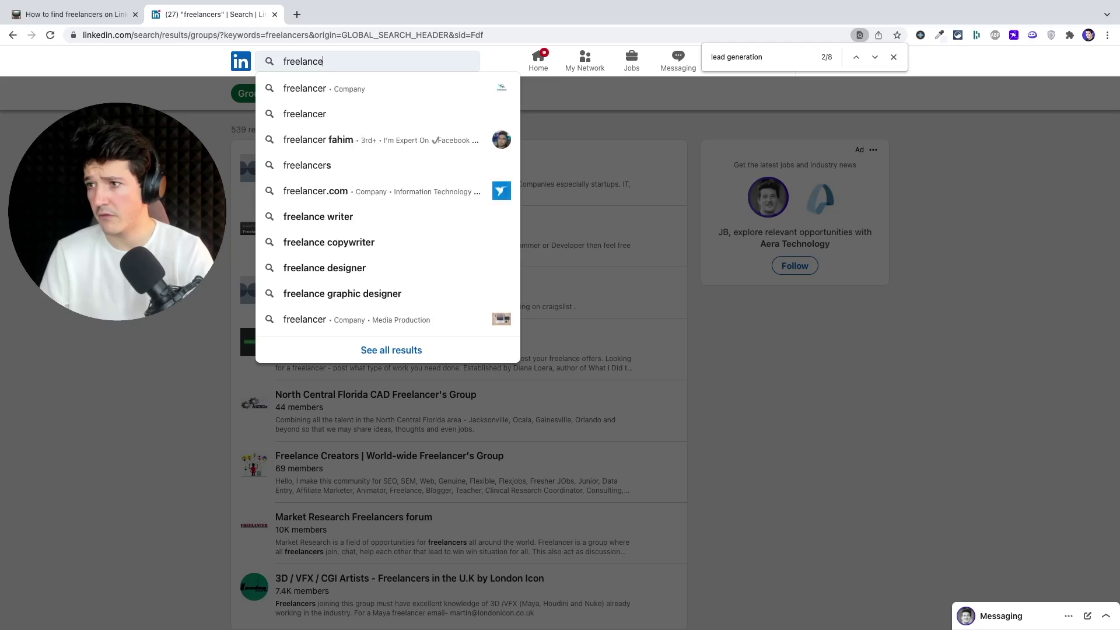
pyautogui.press('Return')
pyautogui.click(337, 296)
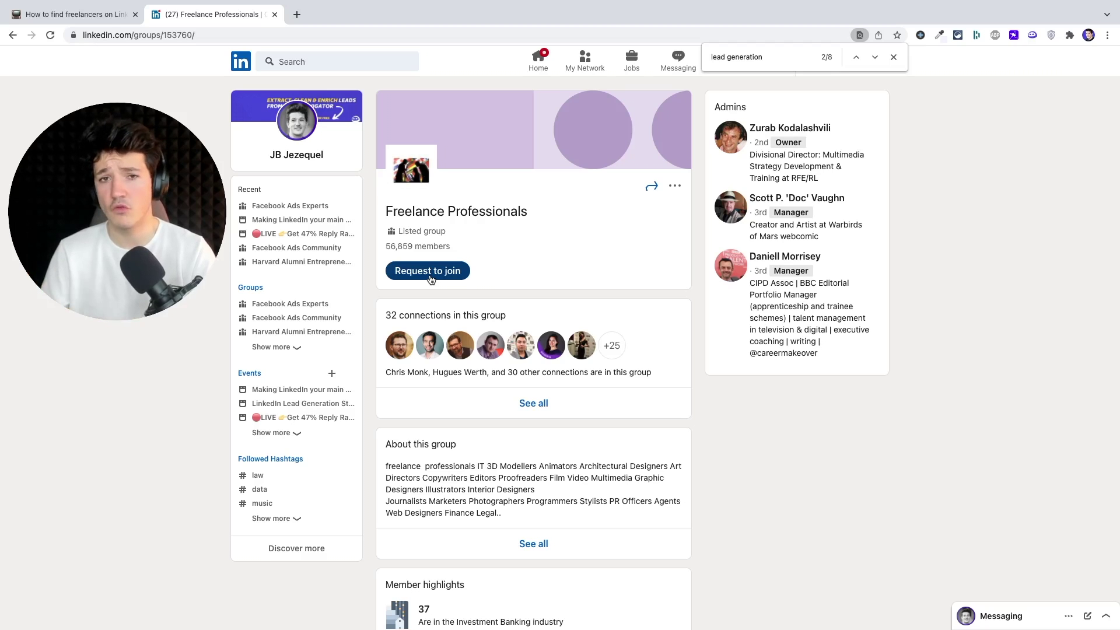
# Search 'facebook ads experts', open that group, and view its 11,352-member list.
pyautogui.click(338, 60)
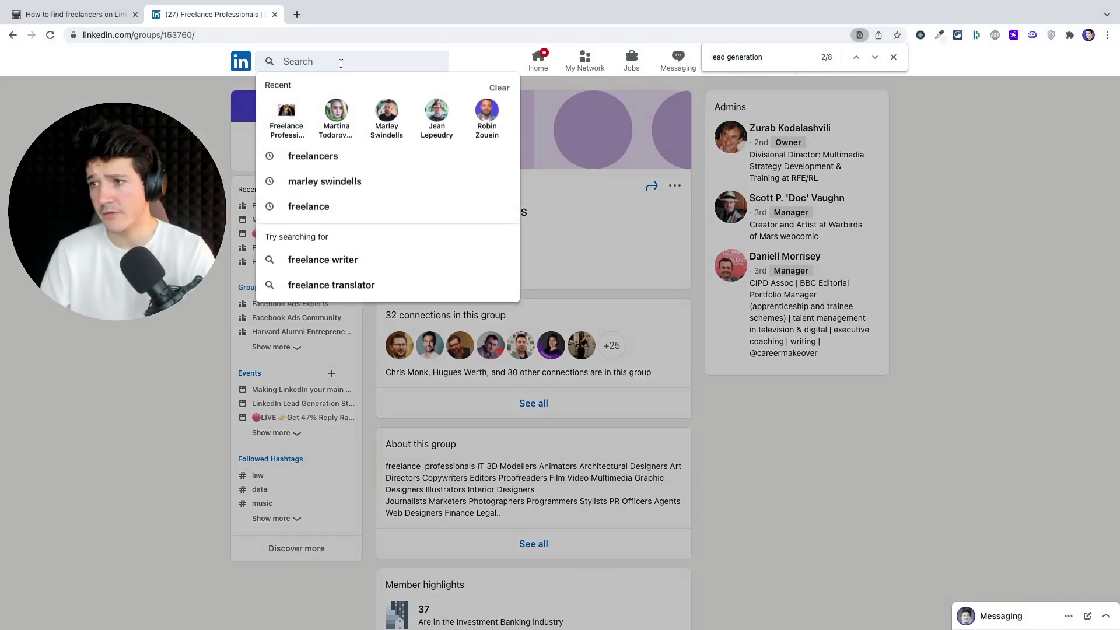
pyautogui.write('facebook')
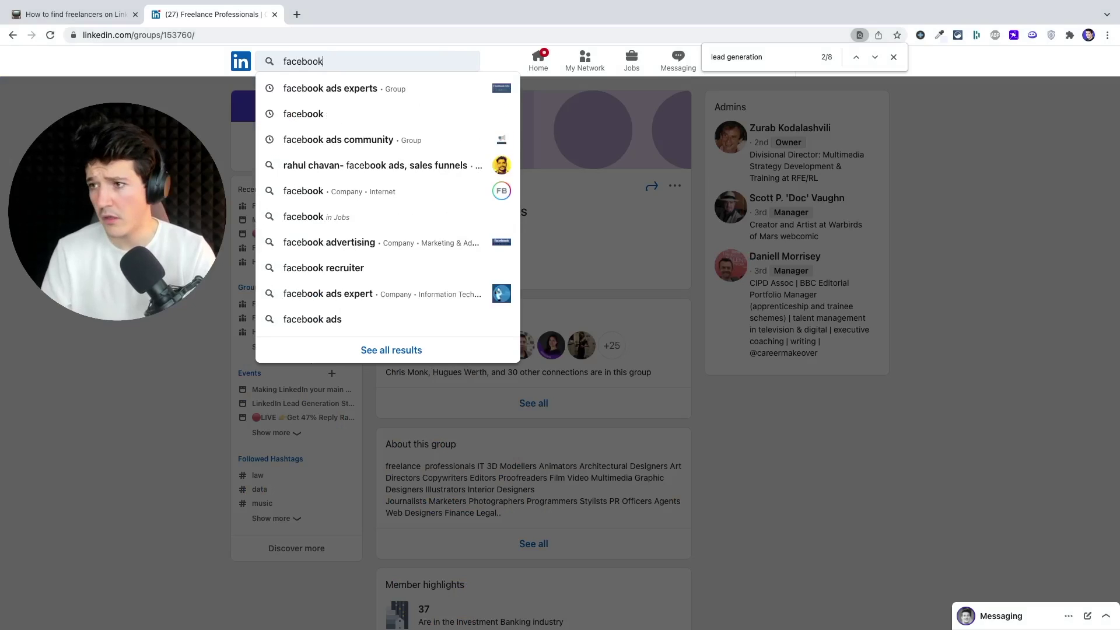
pyautogui.click(336, 87)
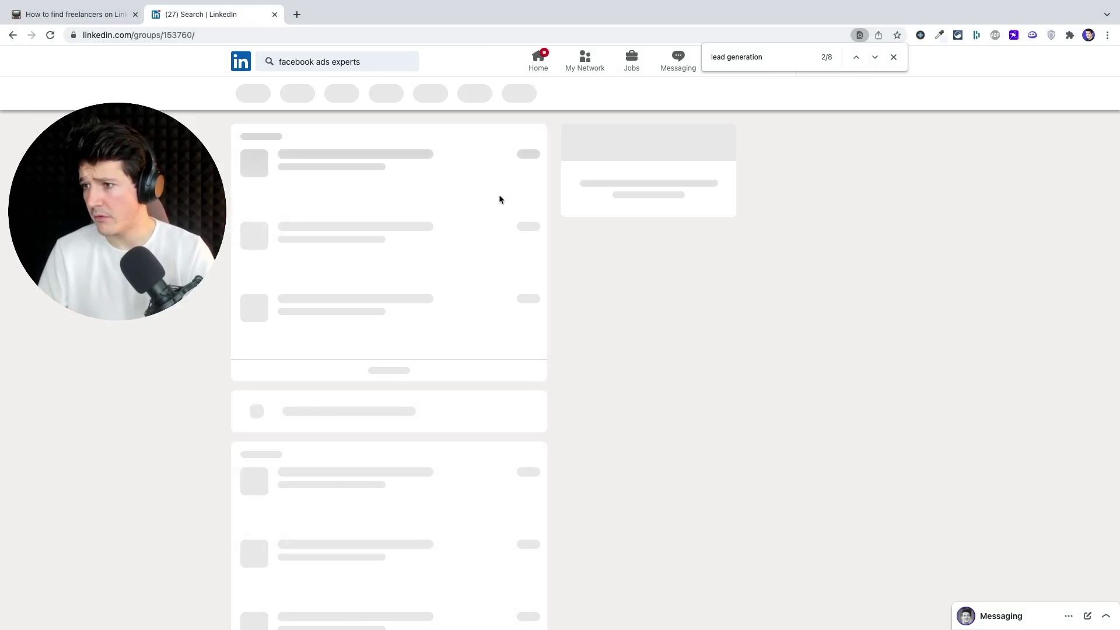
pyautogui.click(362, 168)
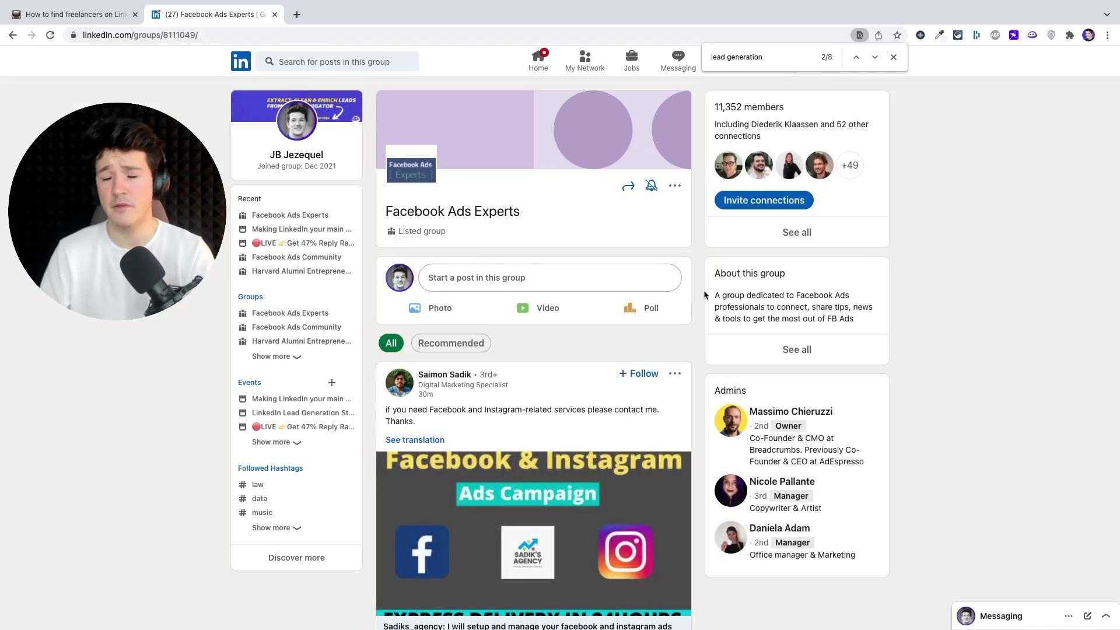
pyautogui.click(800, 239)
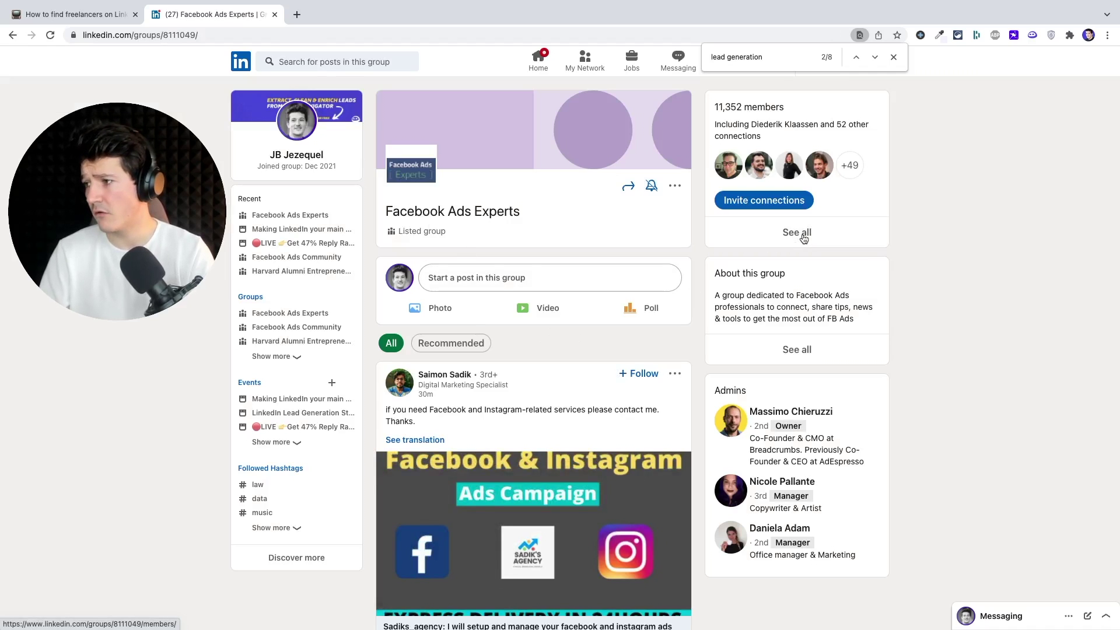
pyautogui.scroll(-10, 371, 263)
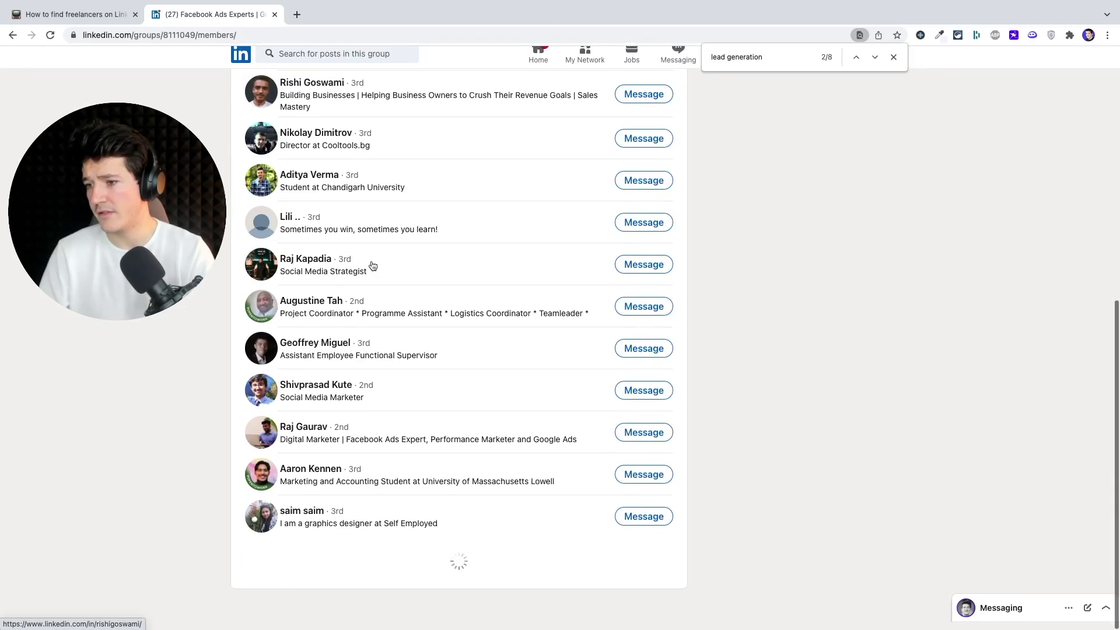
pyautogui.scroll(10, 372, 265)
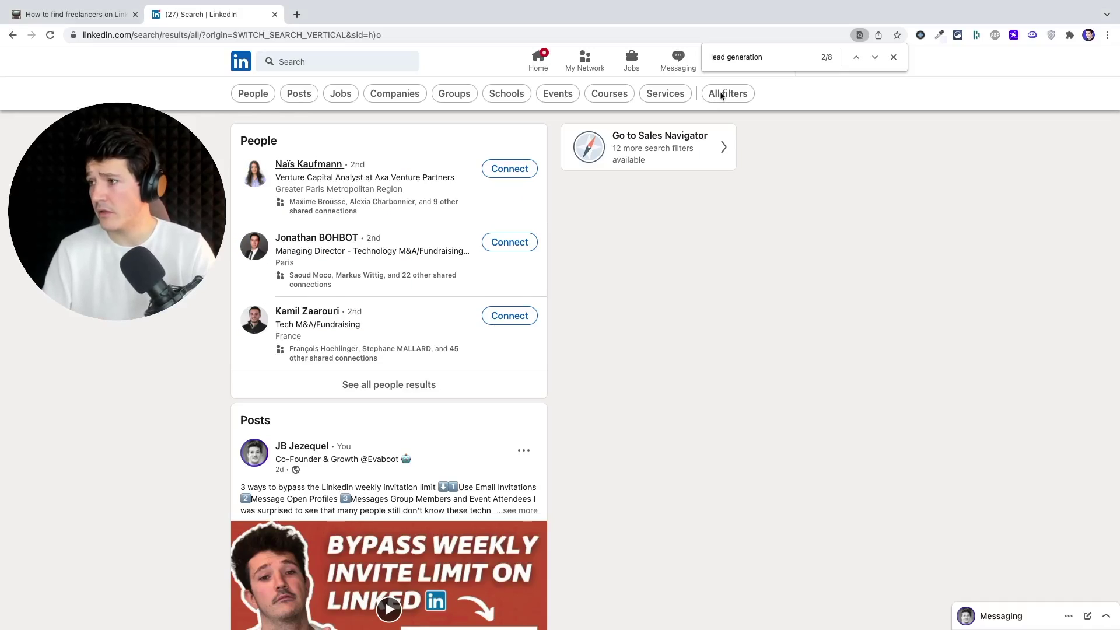
# Switch results to Events and search for 'freelance'.
pyautogui.click(728, 95)
pyautogui.click(727, 95)
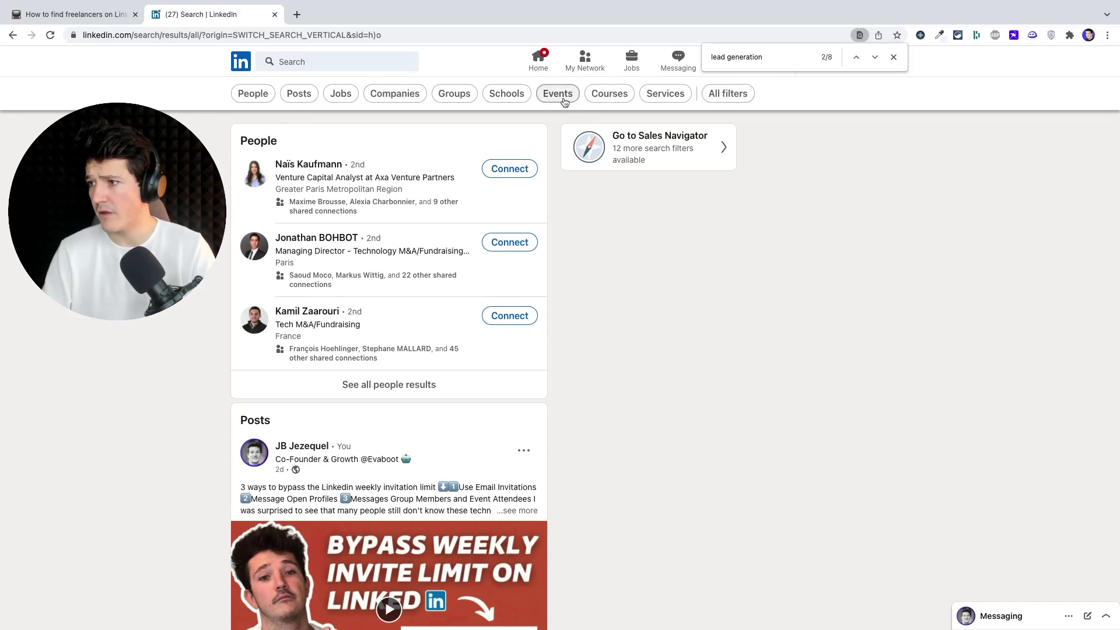
pyautogui.click(554, 94)
pyautogui.click(316, 57)
pyautogui.write('freelance')
pyautogui.press('Return')
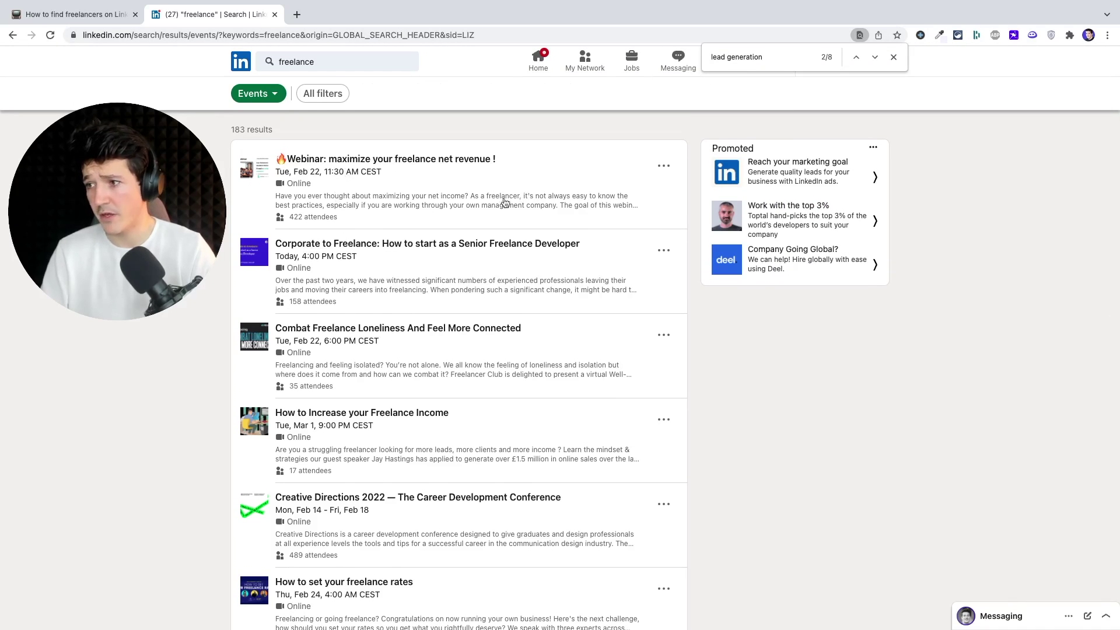
# Attend the freelance net revenue webinar, skip the calendar prompt, and view its 423 attendees.
pyautogui.click(443, 163)
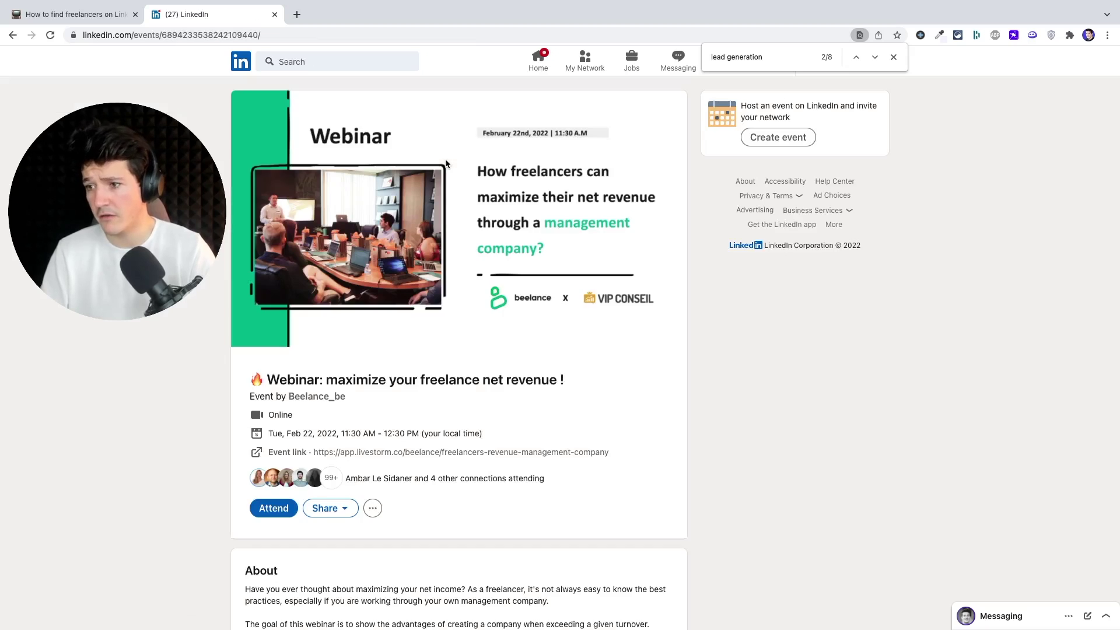
pyautogui.scroll(-1, 373, 303)
pyautogui.click(284, 451)
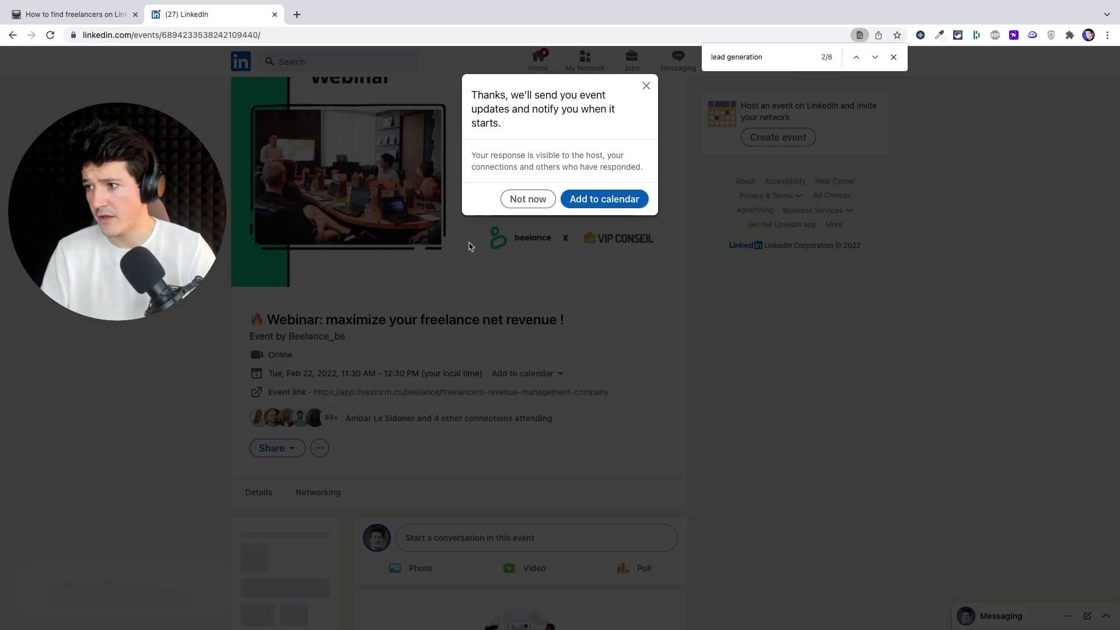
pyautogui.click(527, 202)
pyautogui.scroll(-1, 334, 428)
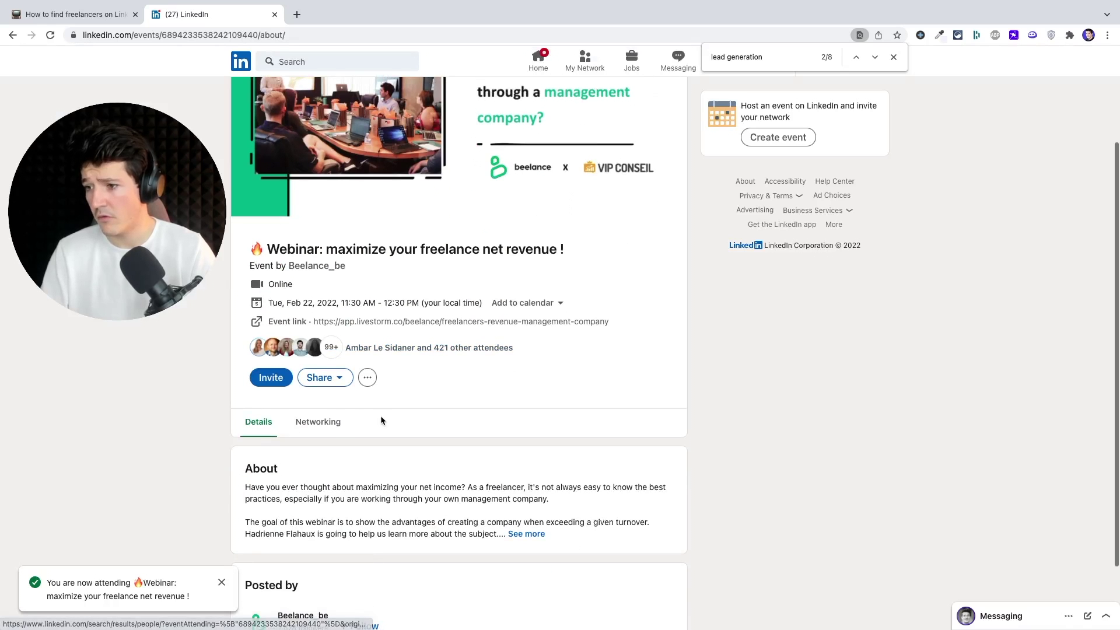
pyautogui.click(319, 422)
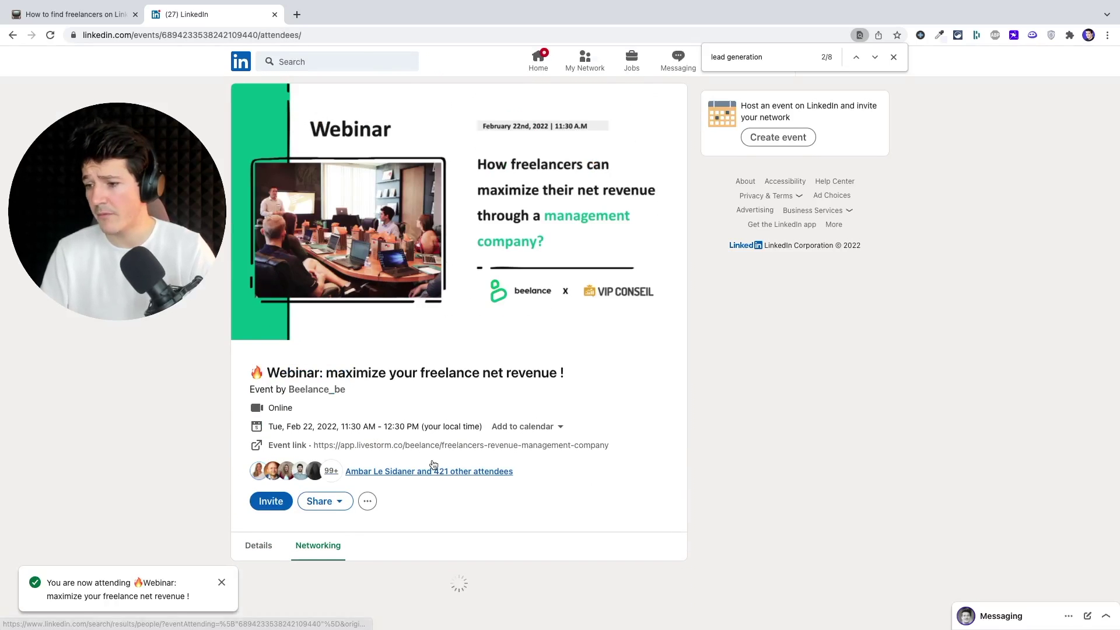
pyautogui.scroll(-8, 433, 462)
pyautogui.scroll(-2, 432, 459)
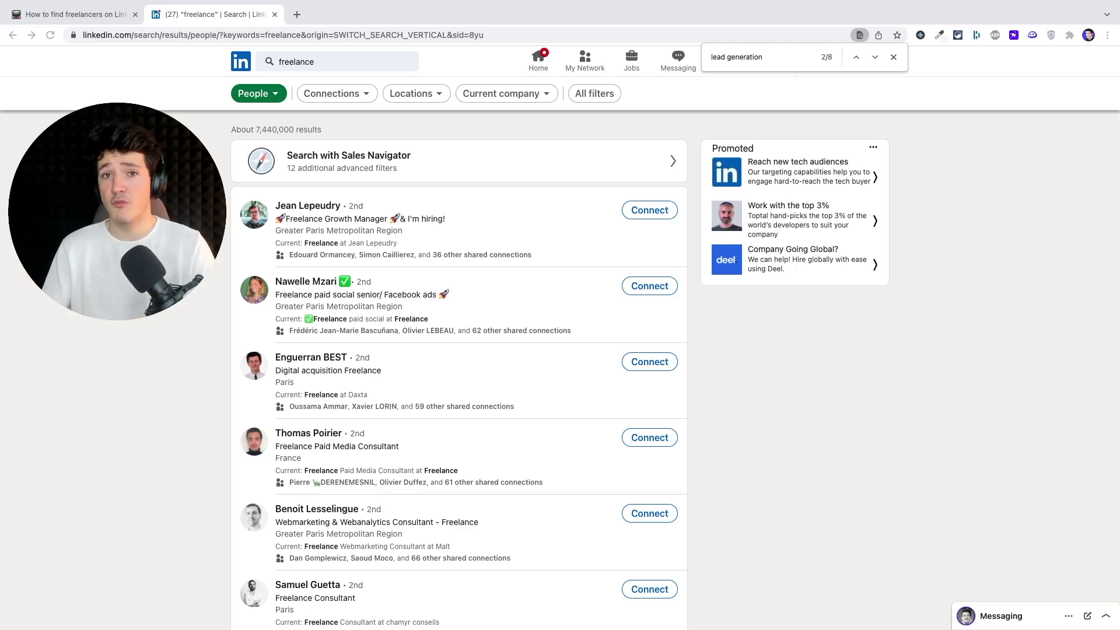
# Open the freelance people search in Sales Navigator to get 8M+ lead results.
pyautogui.click(489, 165)
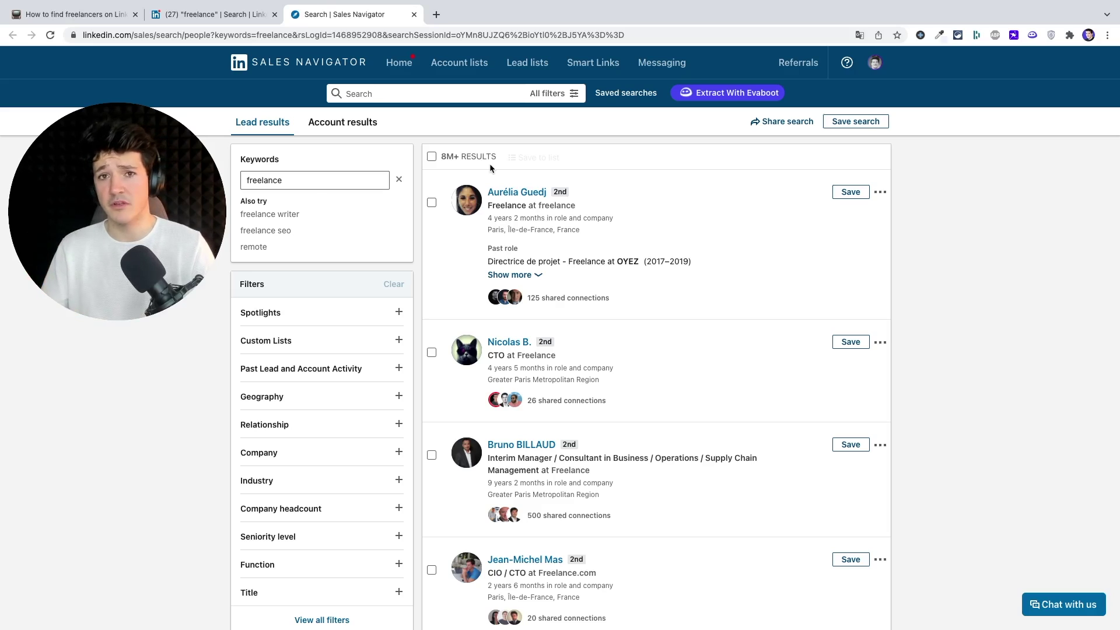
# Replace the freelance keyword with current-title filters Freelancer and Freelance.
pyautogui.click(316, 183)
pyautogui.press('super+a')
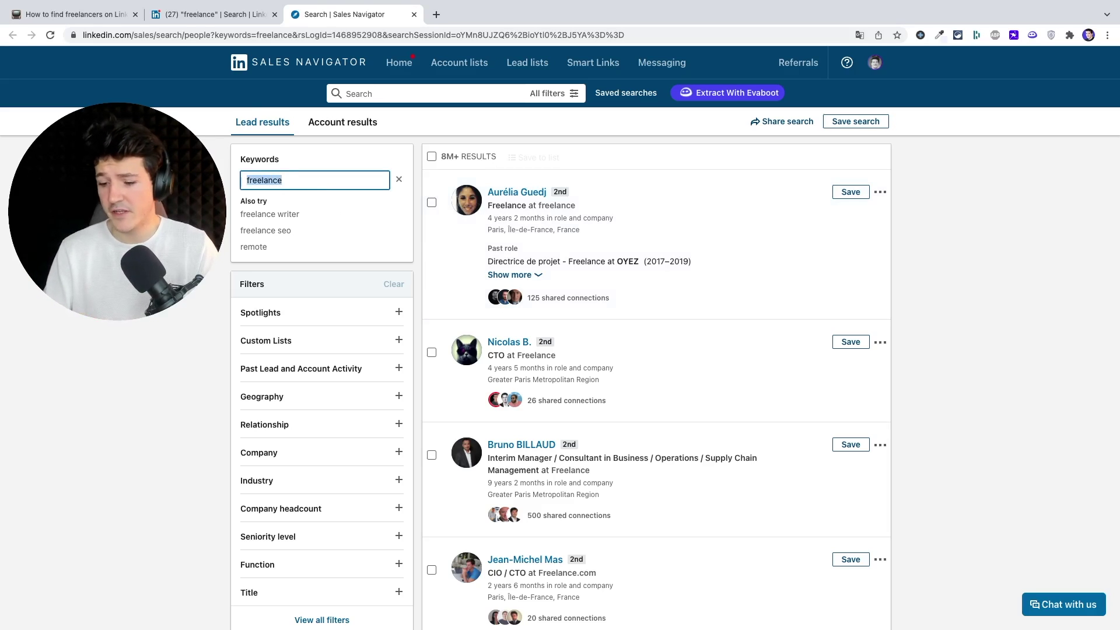
pyautogui.press('BackSpace')
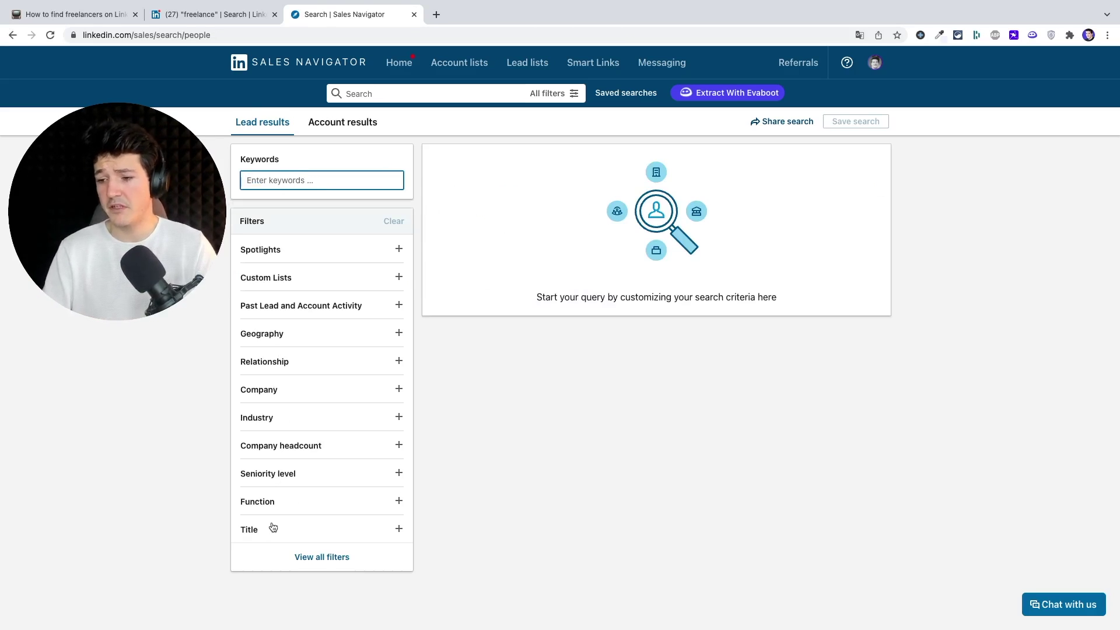
pyautogui.click(271, 527)
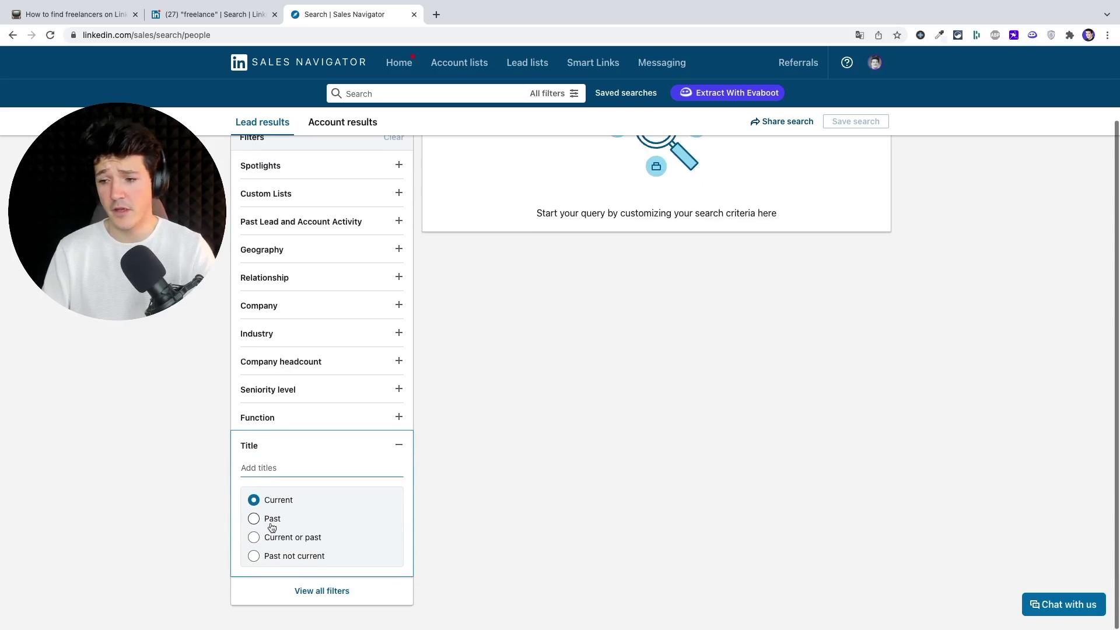
pyautogui.write('Freelancer')
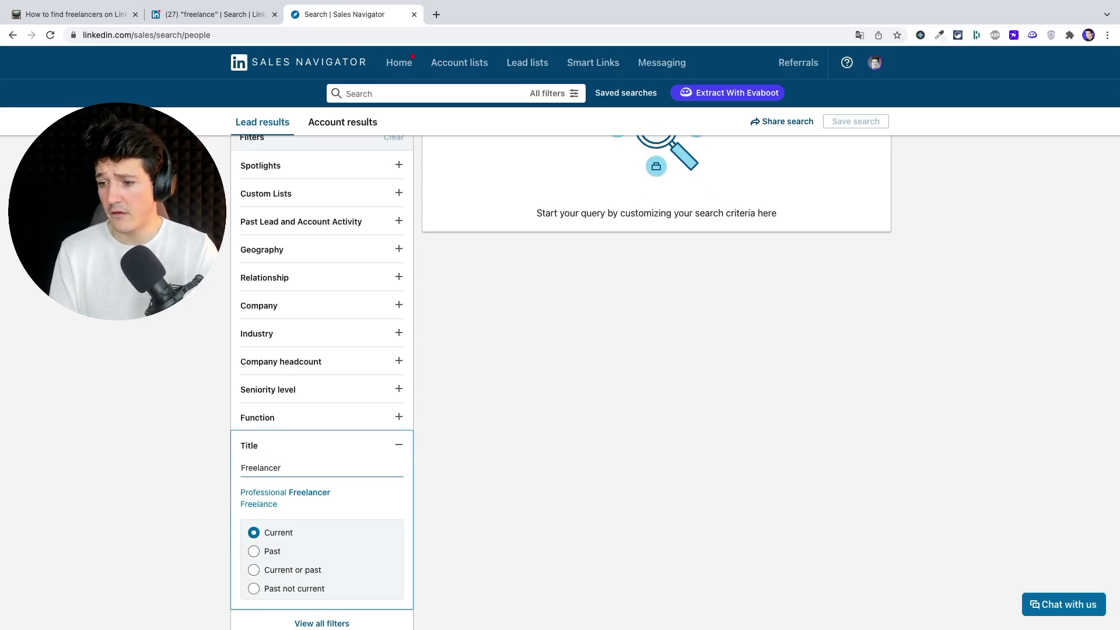
pyautogui.press('Return')
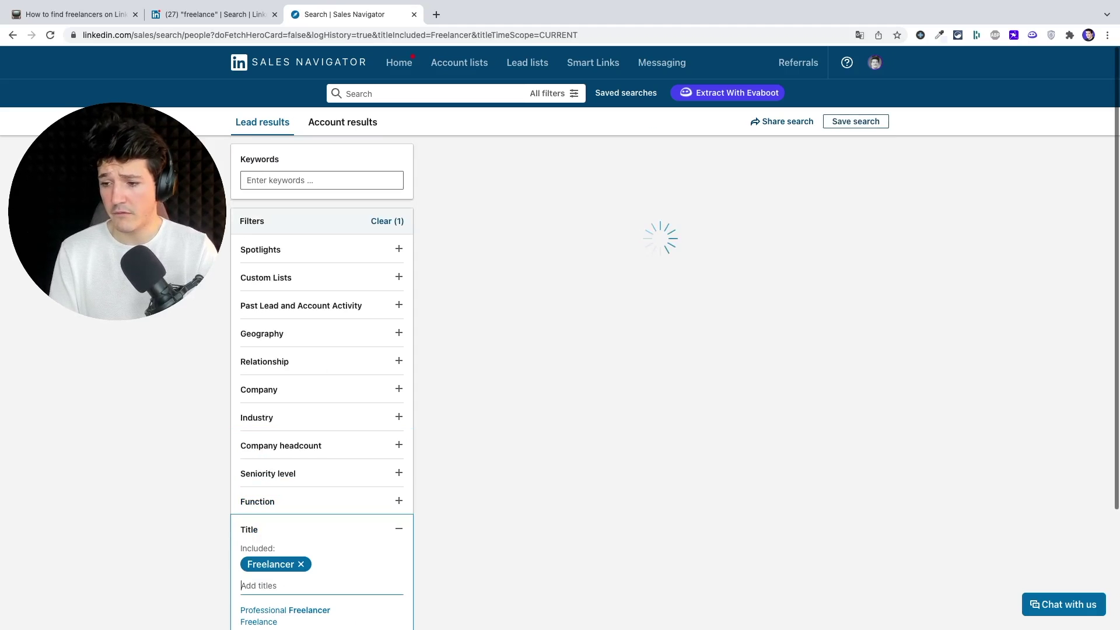
pyautogui.write('Freelance')
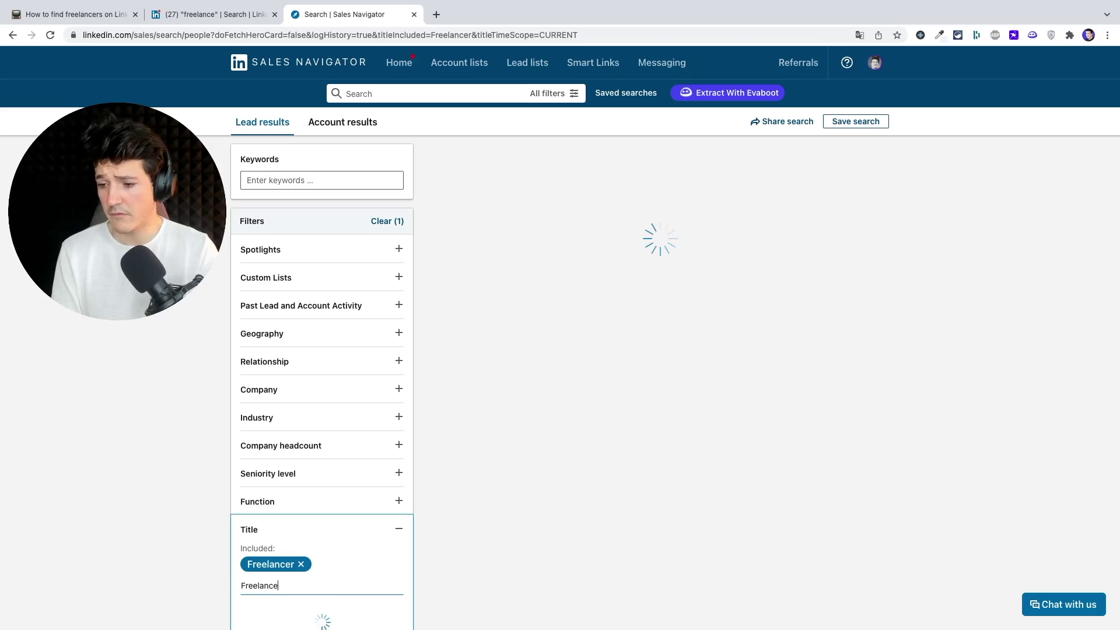
pyautogui.press('Return')
# Search the page for 'freelance' and scroll through the 2M+ lead results.
pyautogui.hotkey('ctrl', 'f')
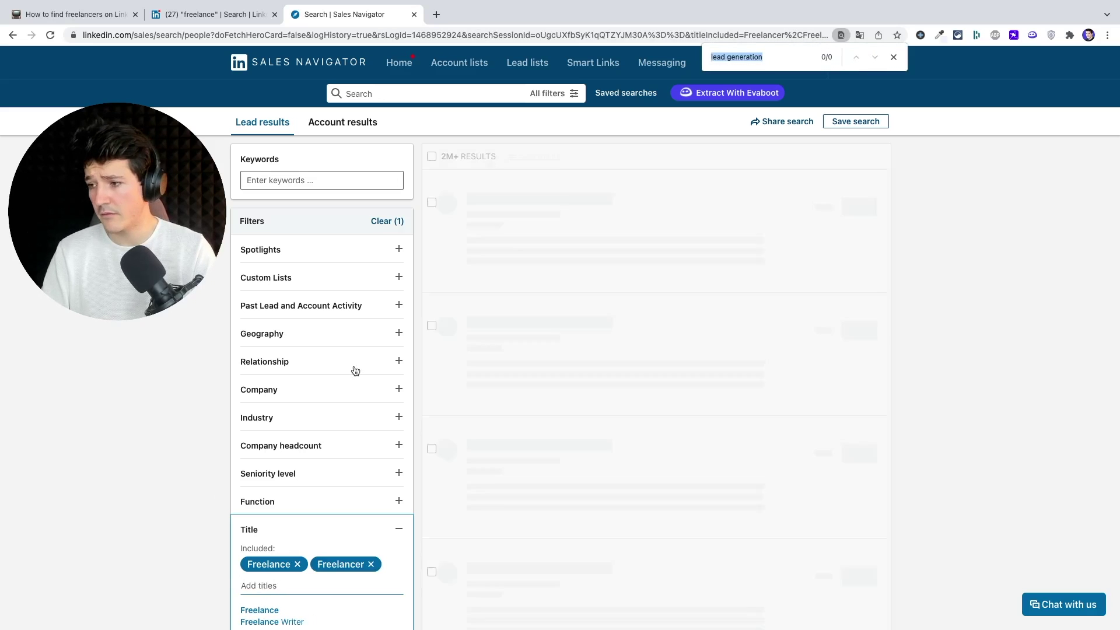
pyautogui.write('freelance')
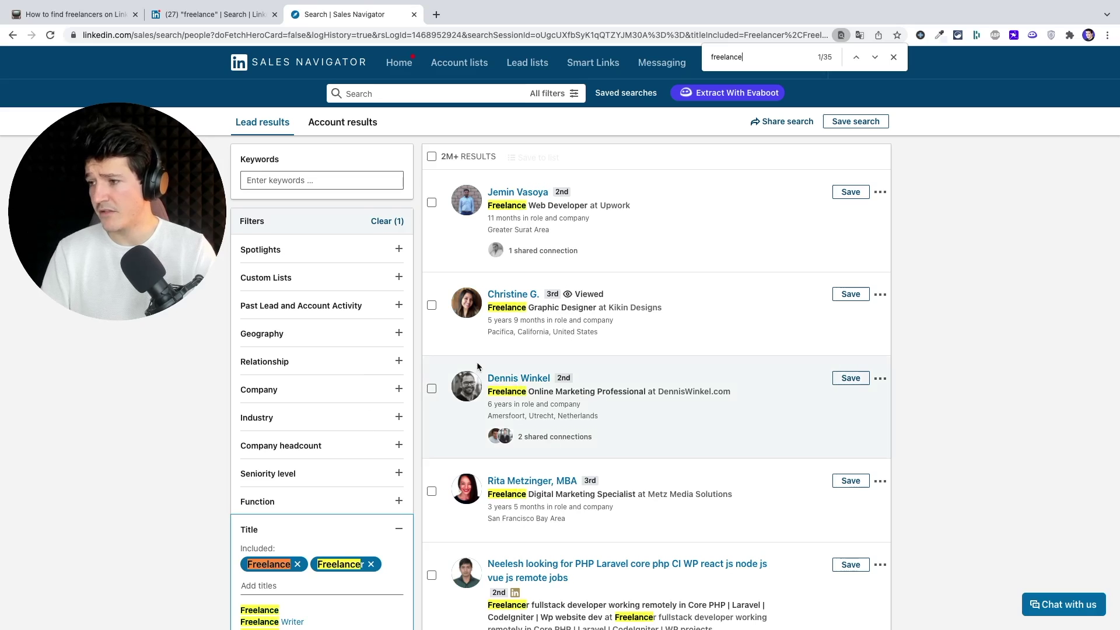
pyautogui.scroll(-3, 477, 362)
pyautogui.scroll(-10, 477, 366)
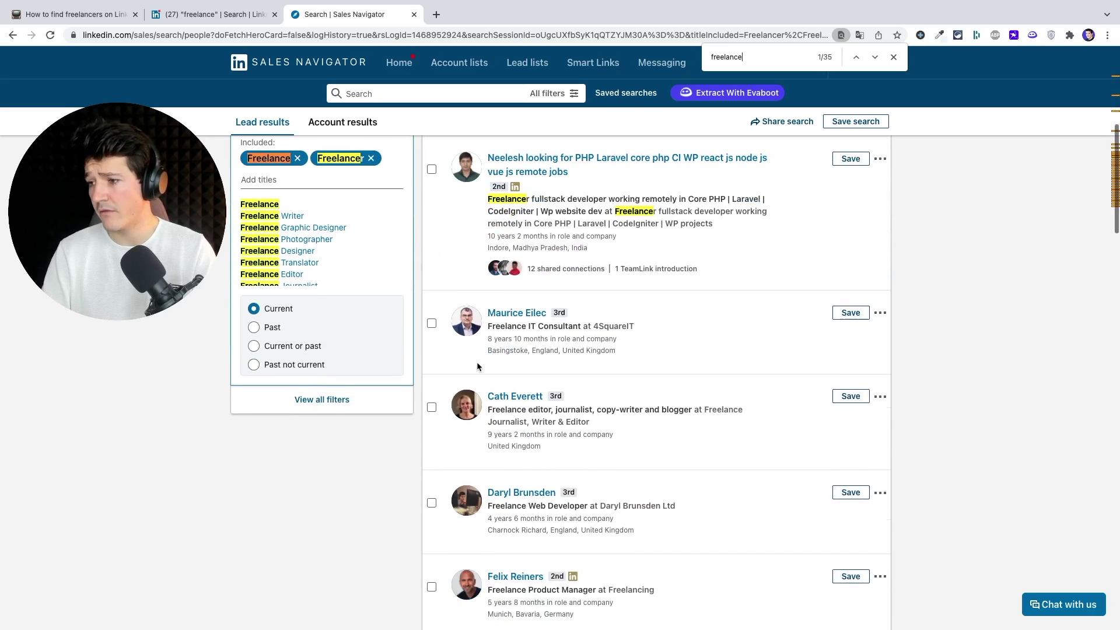
pyautogui.scroll(1, 477, 366)
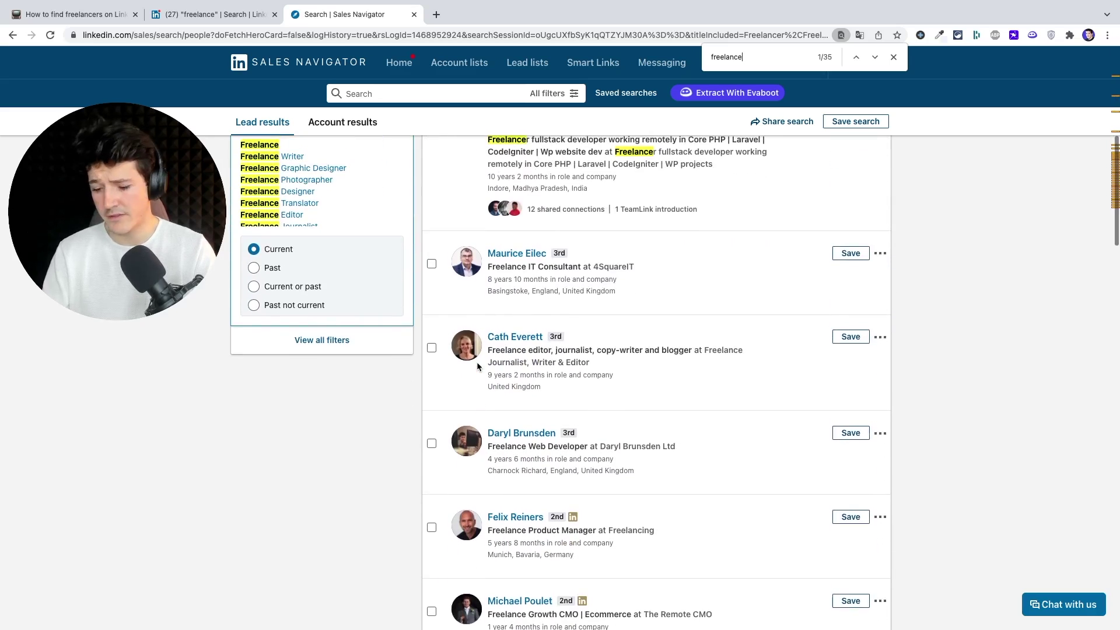
pyautogui.scroll(-7, 652, 474)
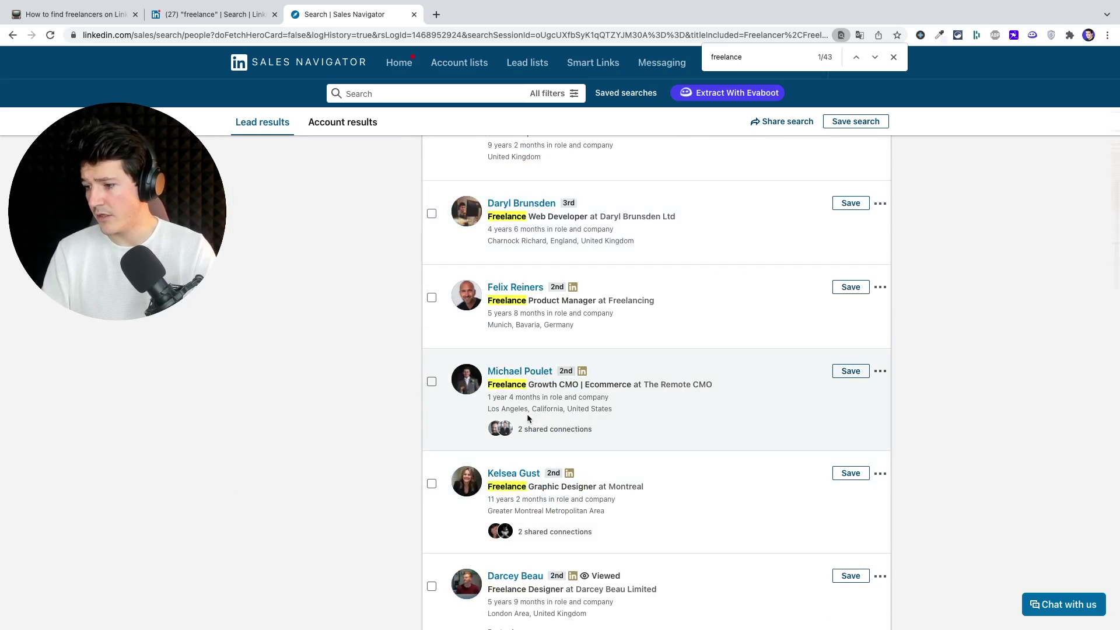
pyautogui.scroll(18, 336, 419)
# Filter company headcount to Self-employed, narrowing leads to 180K+.
pyautogui.click(336, 419)
pyautogui.scroll(-3, 216, 391)
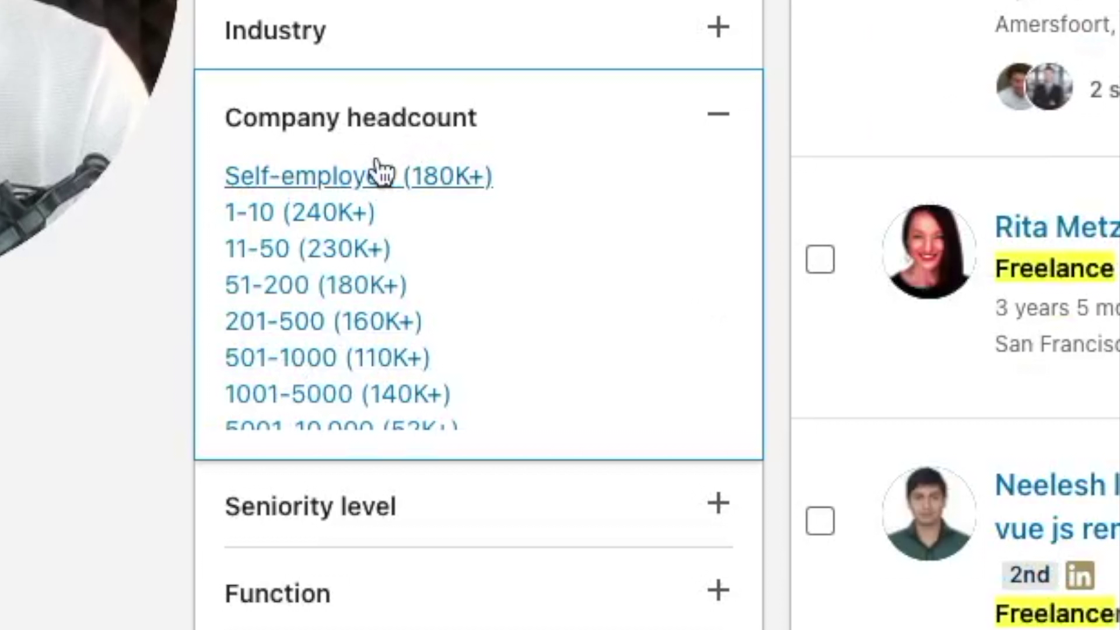
pyautogui.click(372, 186)
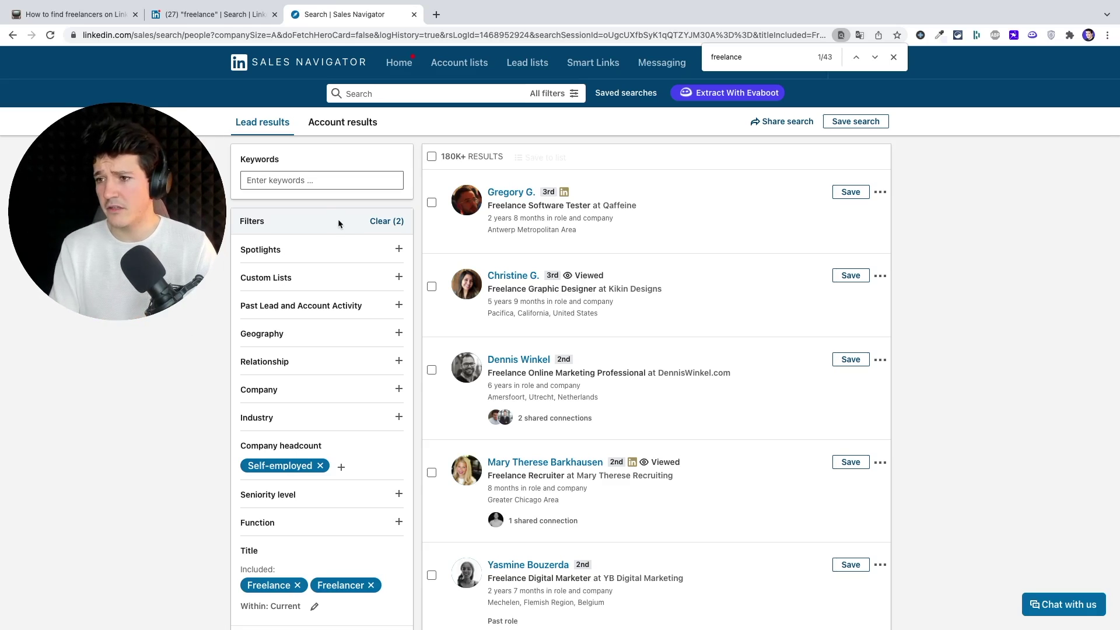
# Try narrowing the leads with a javascript keyword and a javascript title filter.
pyautogui.click(308, 185)
pyautogui.write('javascript')
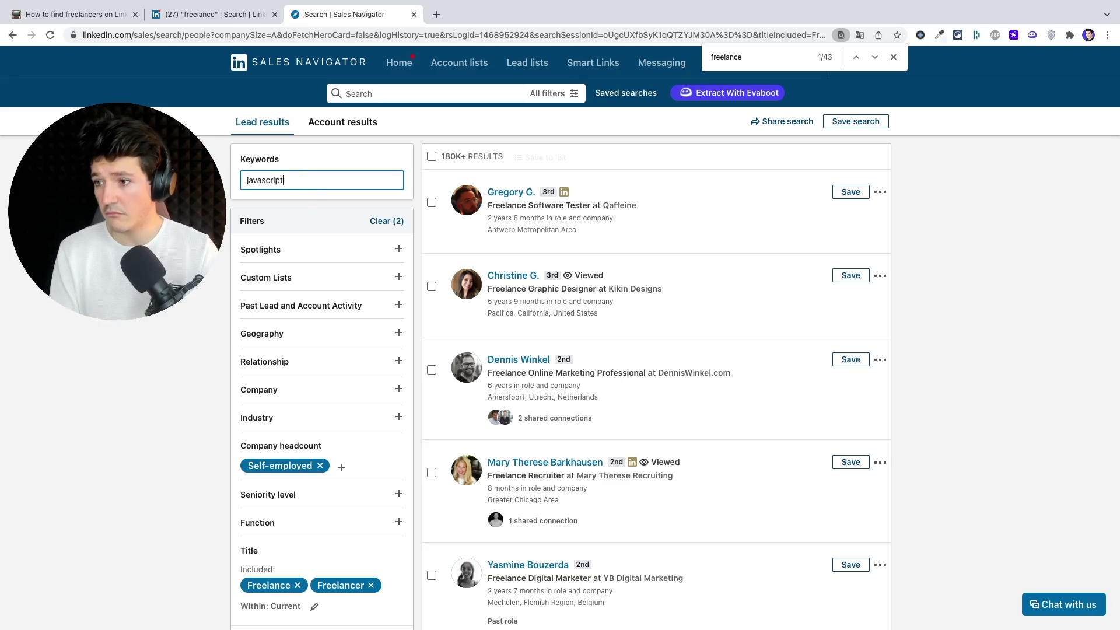
pyautogui.press('Return')
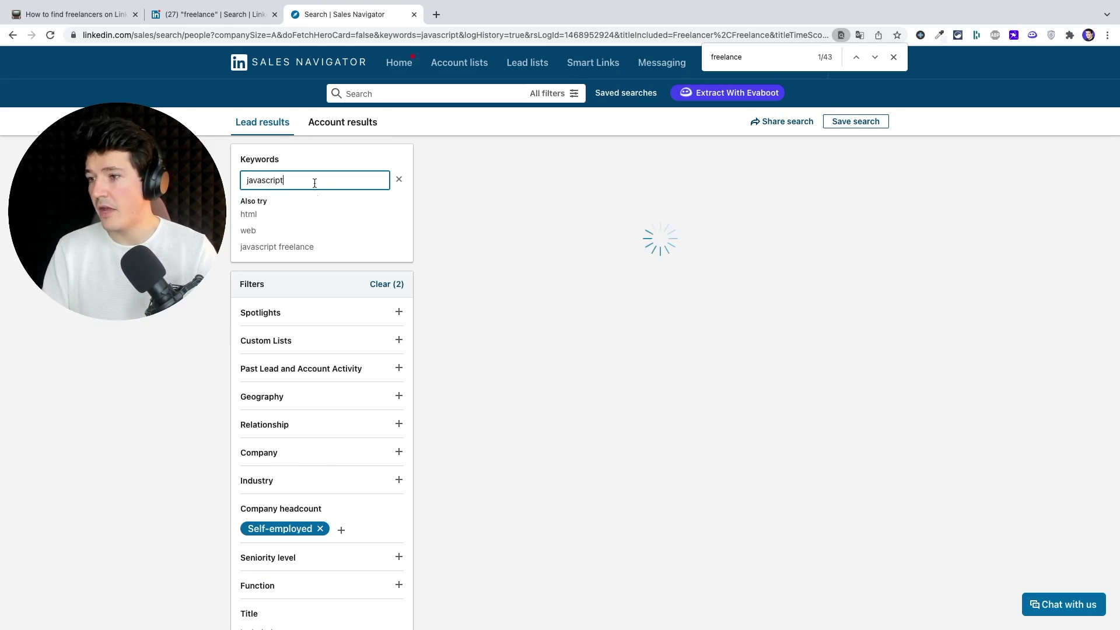
pyautogui.scroll(-6, 395, 488)
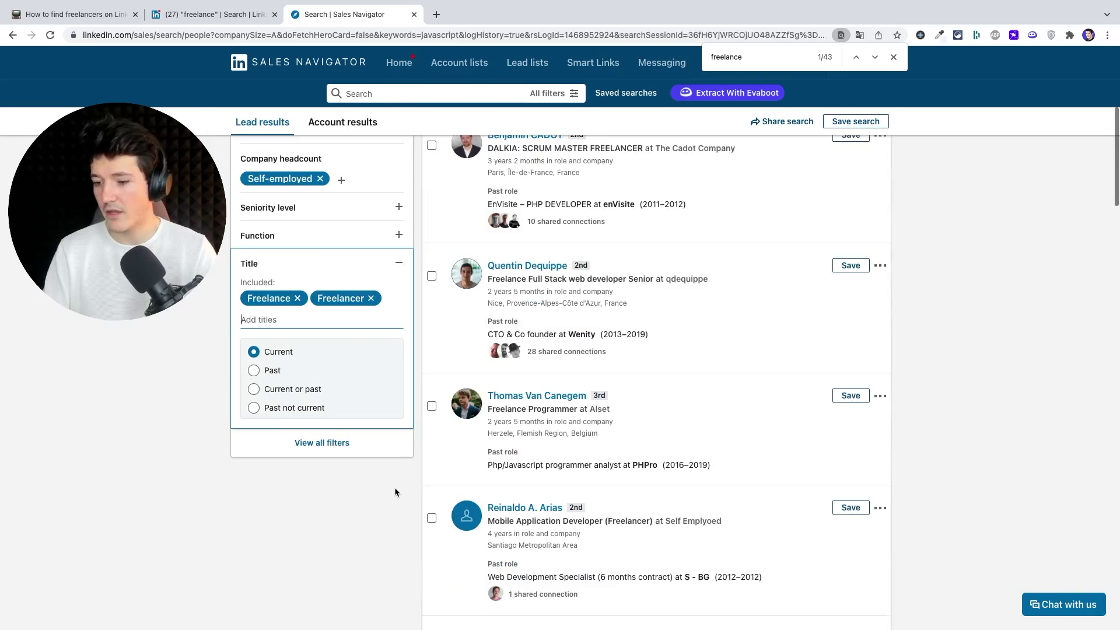
pyautogui.write('javascr')
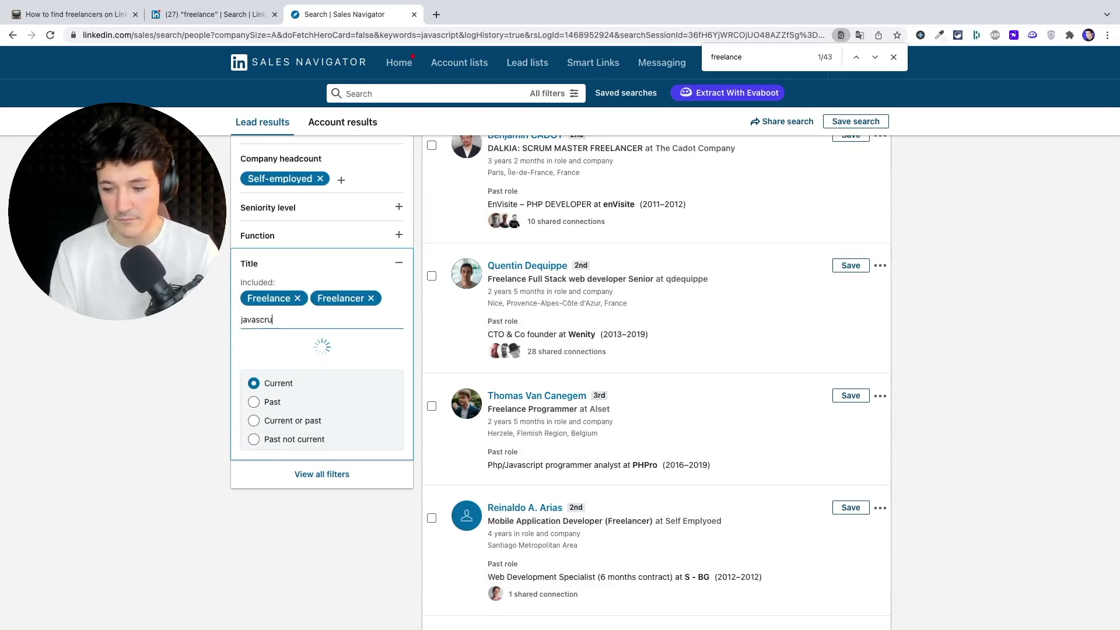
pyautogui.write('ipt')
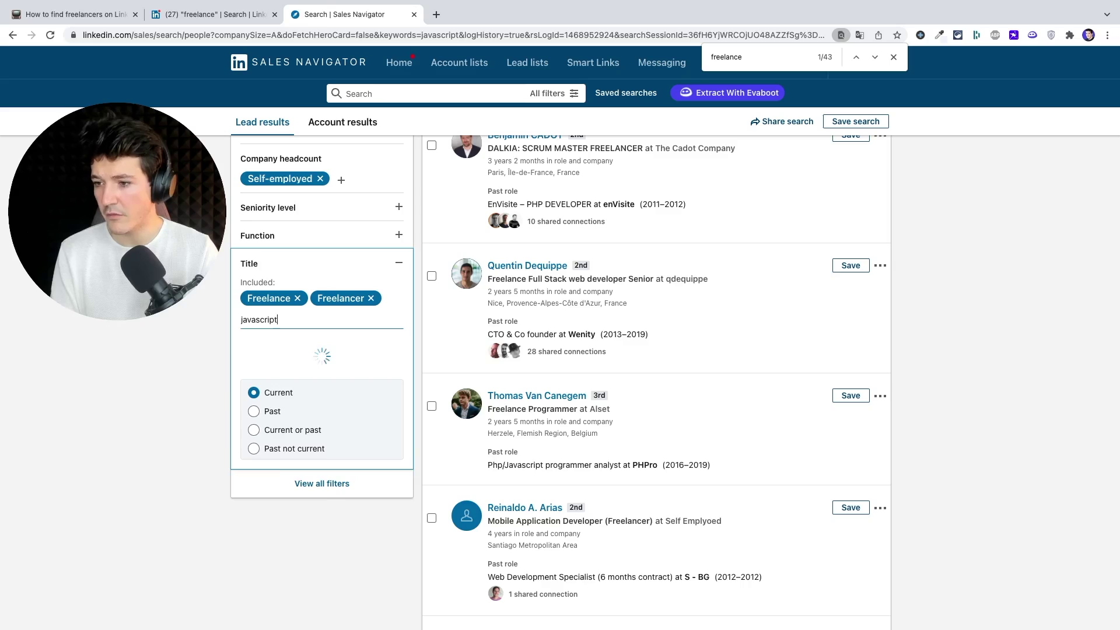
pyautogui.press('Return')
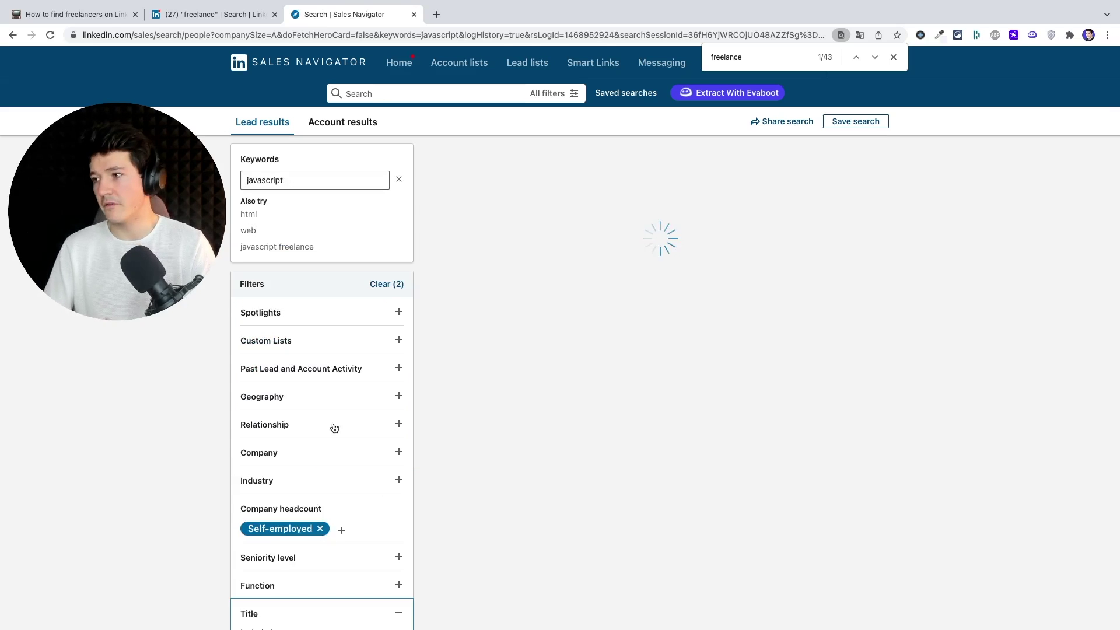
# Remove the javascript title chip, leaving Freelance and Freelancer titles with 180K+ results.
pyautogui.scroll(-3, 554, 274)
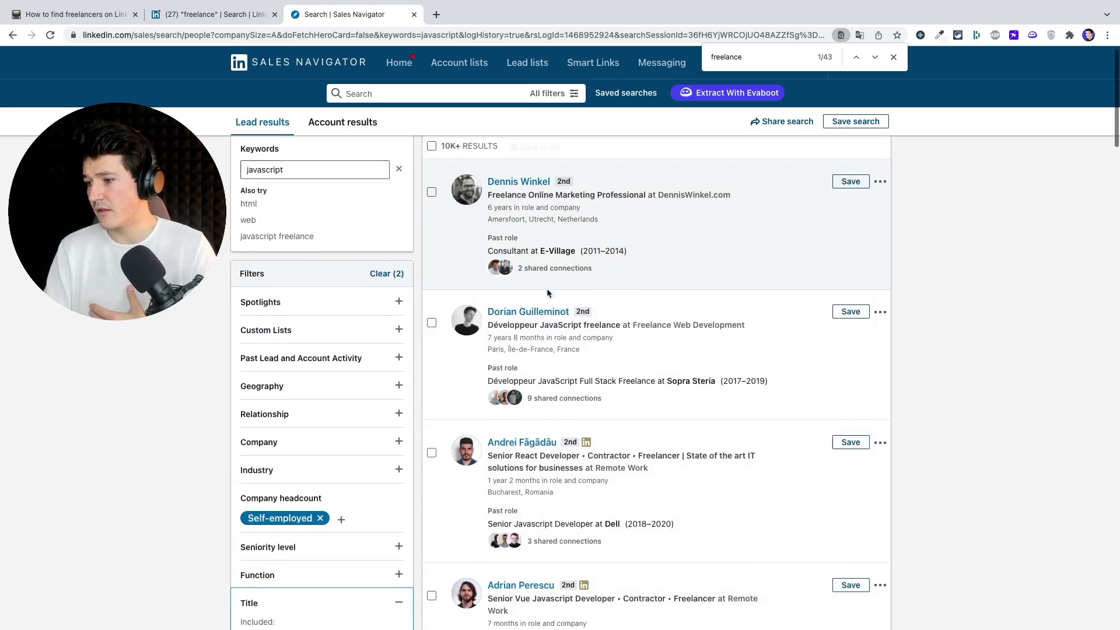
pyautogui.scroll(-8, 548, 317)
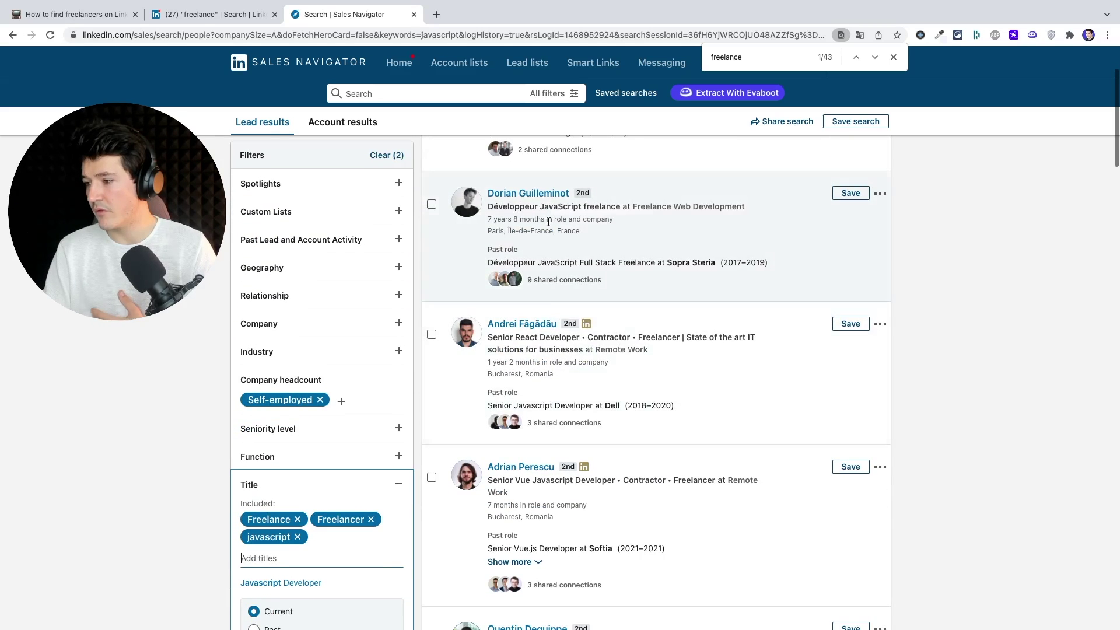
pyautogui.scroll(-2, 570, 365)
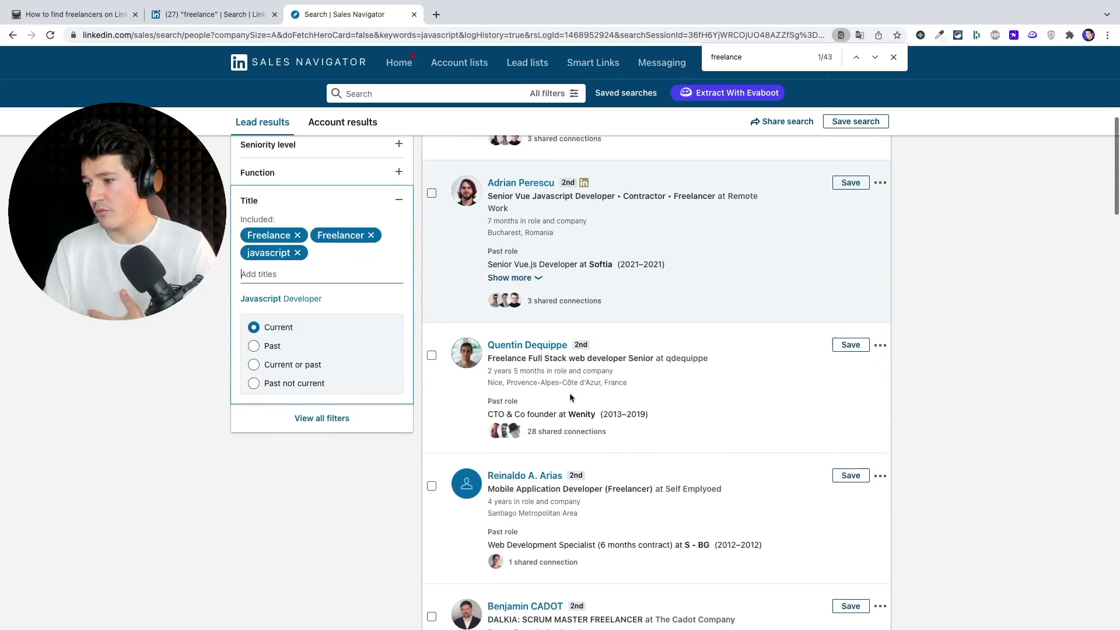
pyautogui.scroll(5, 571, 385)
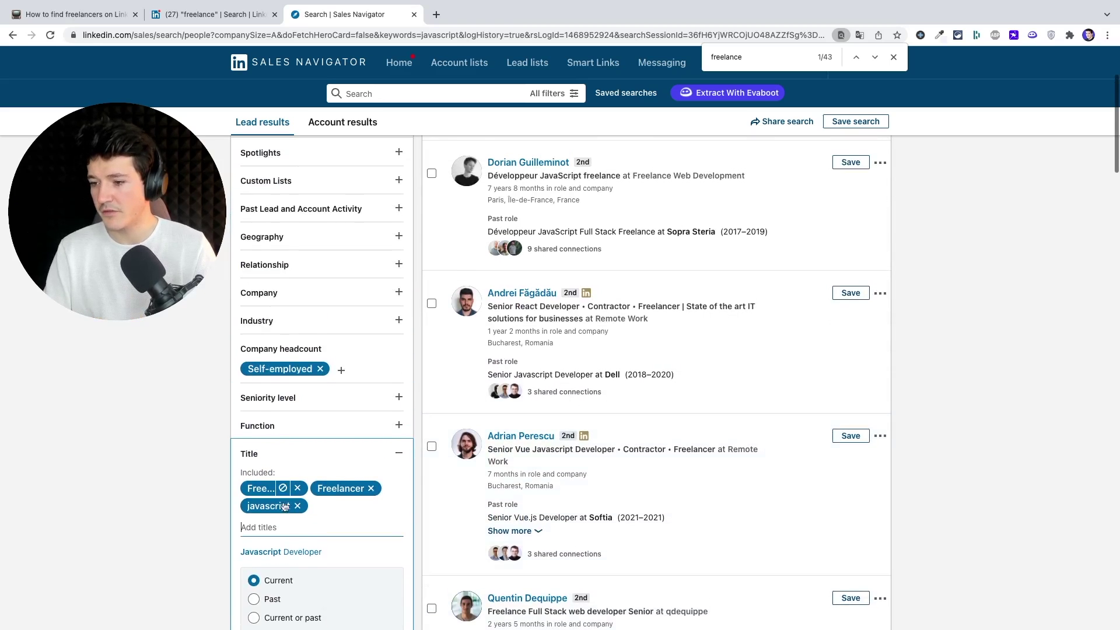
pyautogui.click(298, 495)
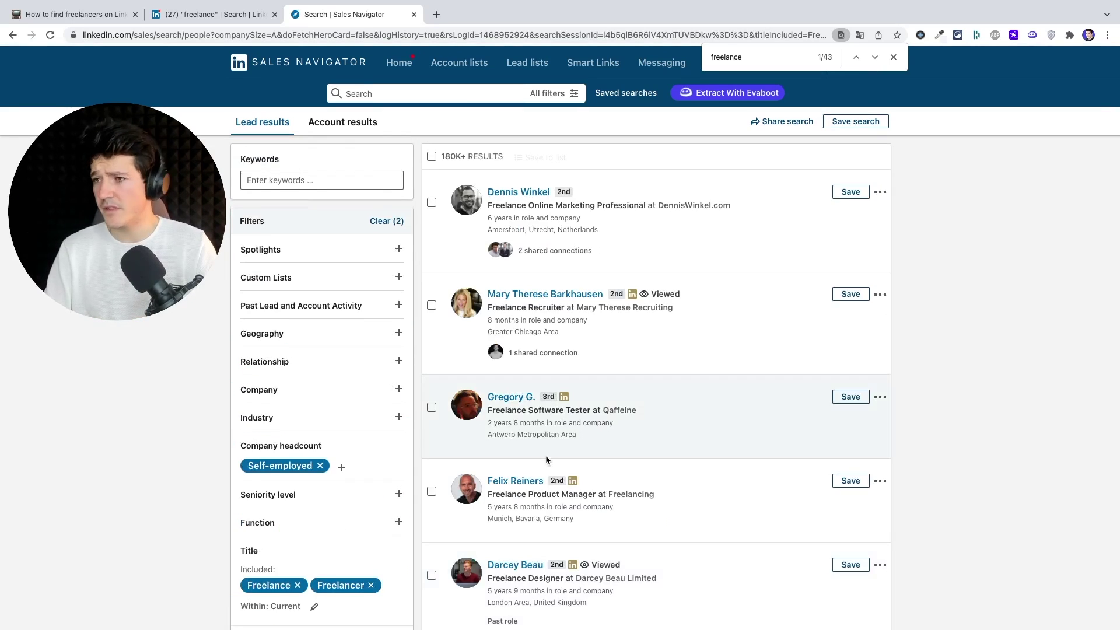
pyautogui.scroll(-8, 686, 532)
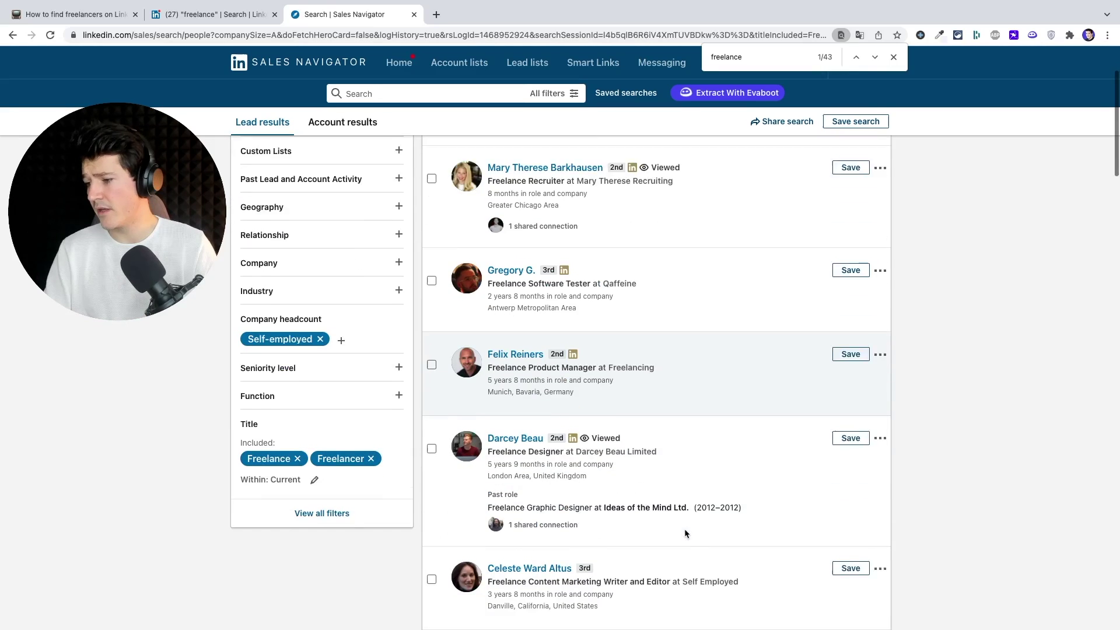
pyautogui.moveTo(707, 479)
pyautogui.click(519, 462)
pyautogui.scroll(-5, 303, 394)
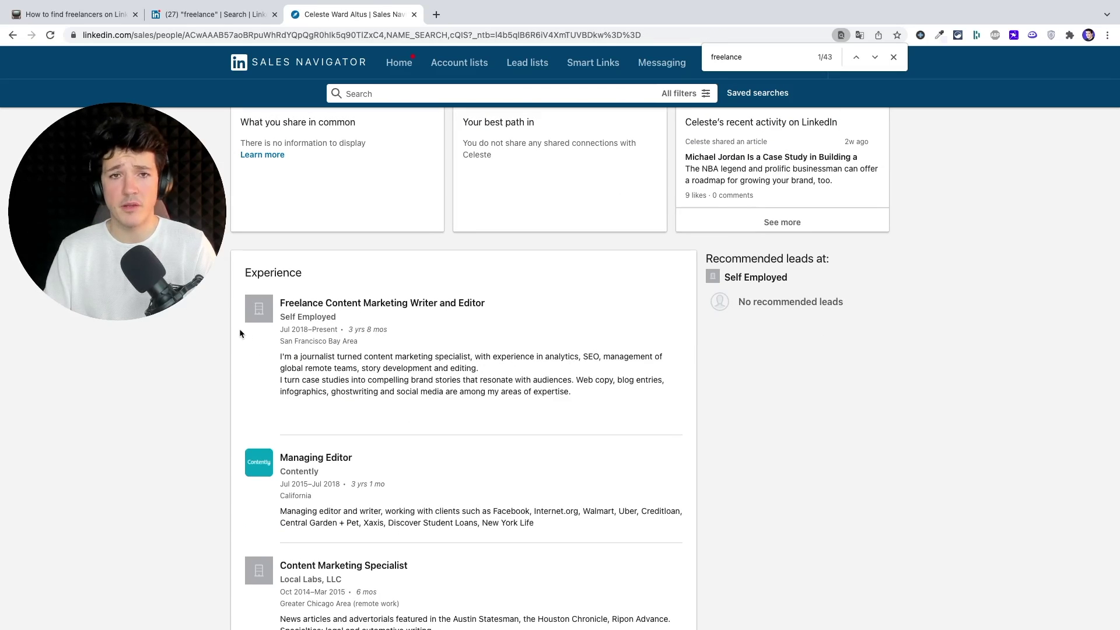
pyautogui.click(12, 35)
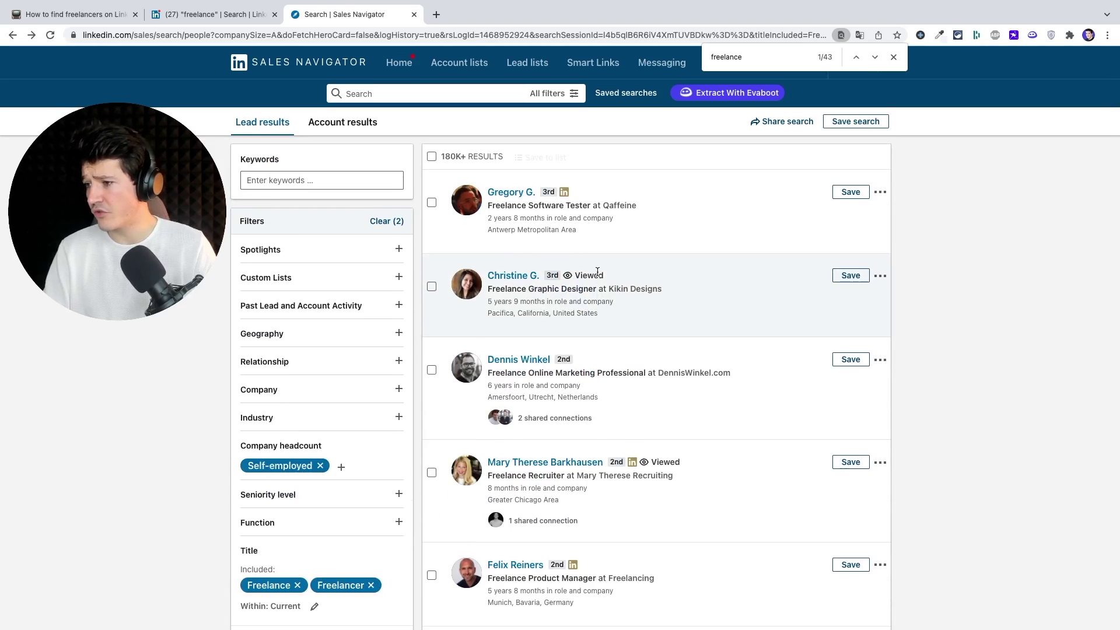
pyautogui.scroll(-1, 597, 272)
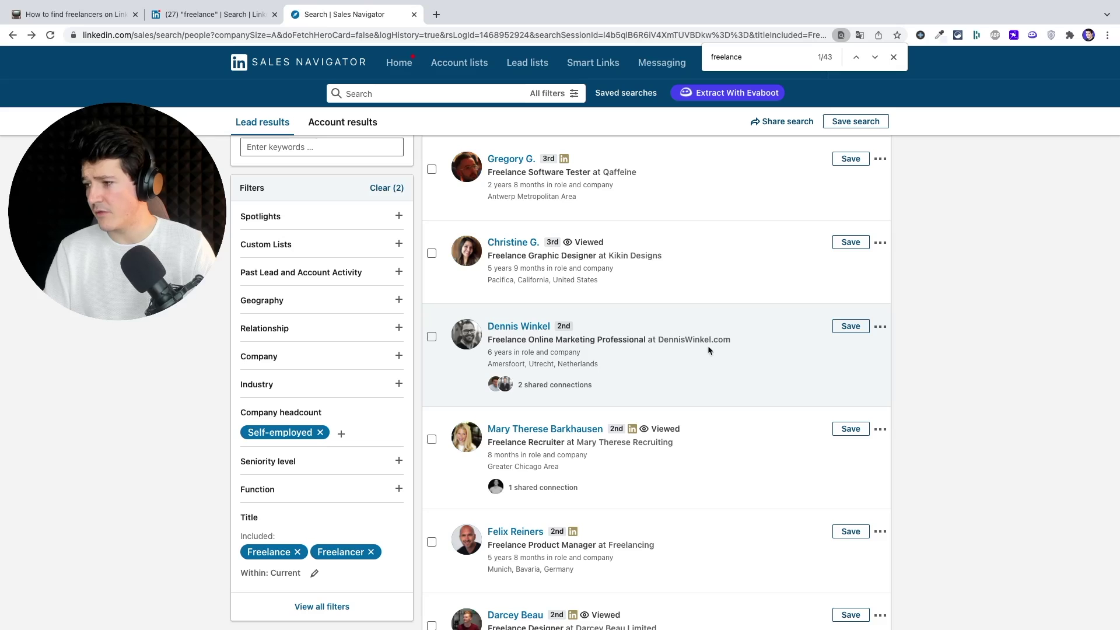
pyautogui.click(518, 326)
pyautogui.scroll(-5, 208, 349)
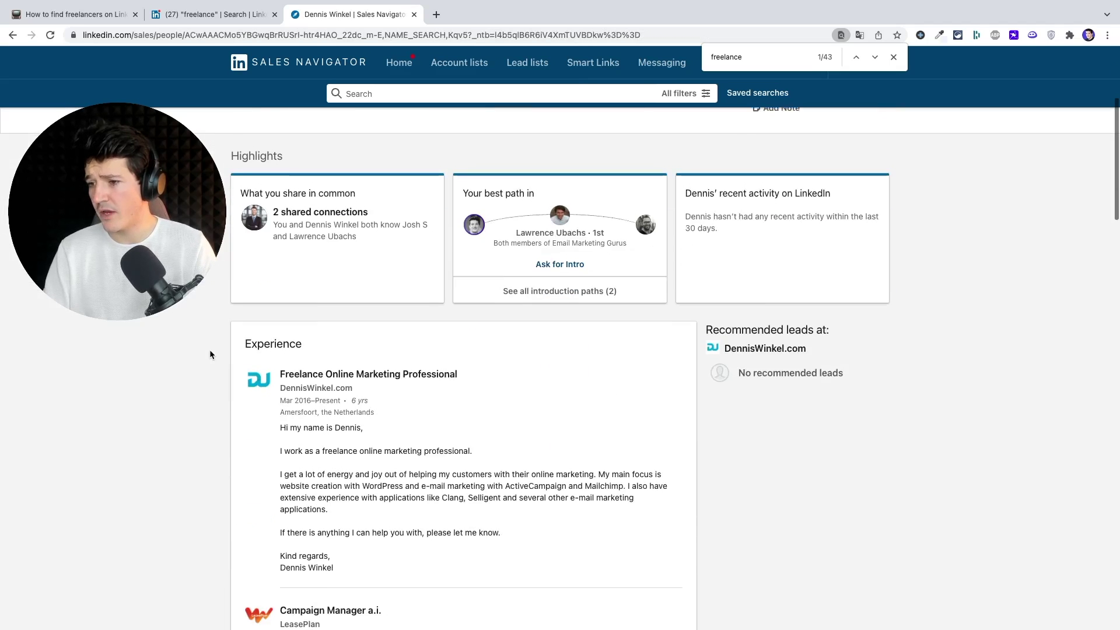
pyautogui.click(258, 336)
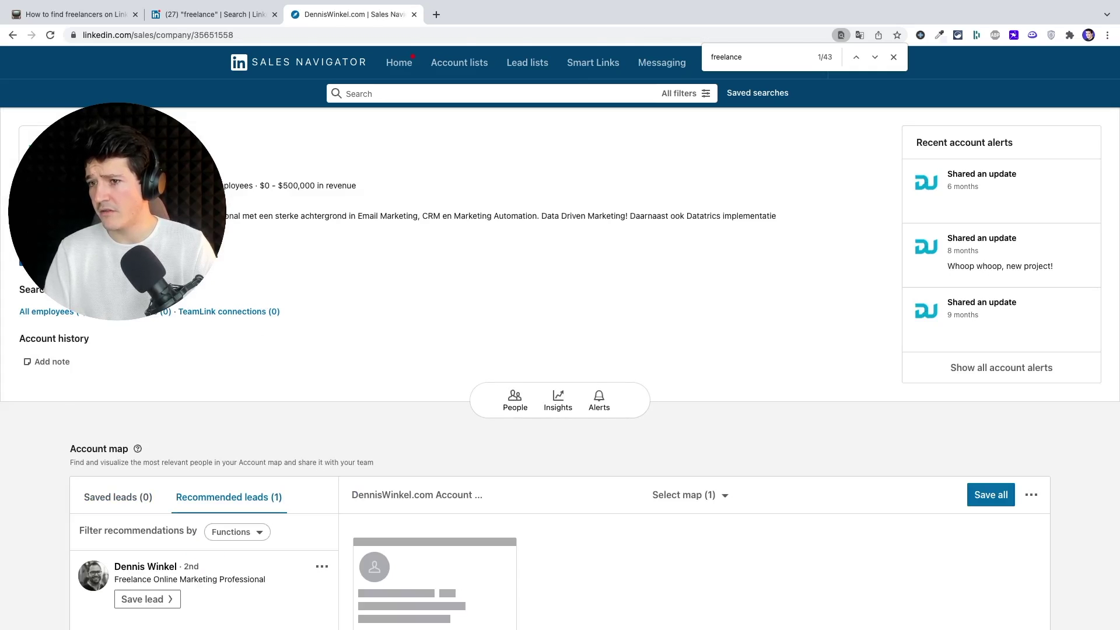
pyautogui.press('super+bracketleft')
pyautogui.scroll(-5, 698, 409)
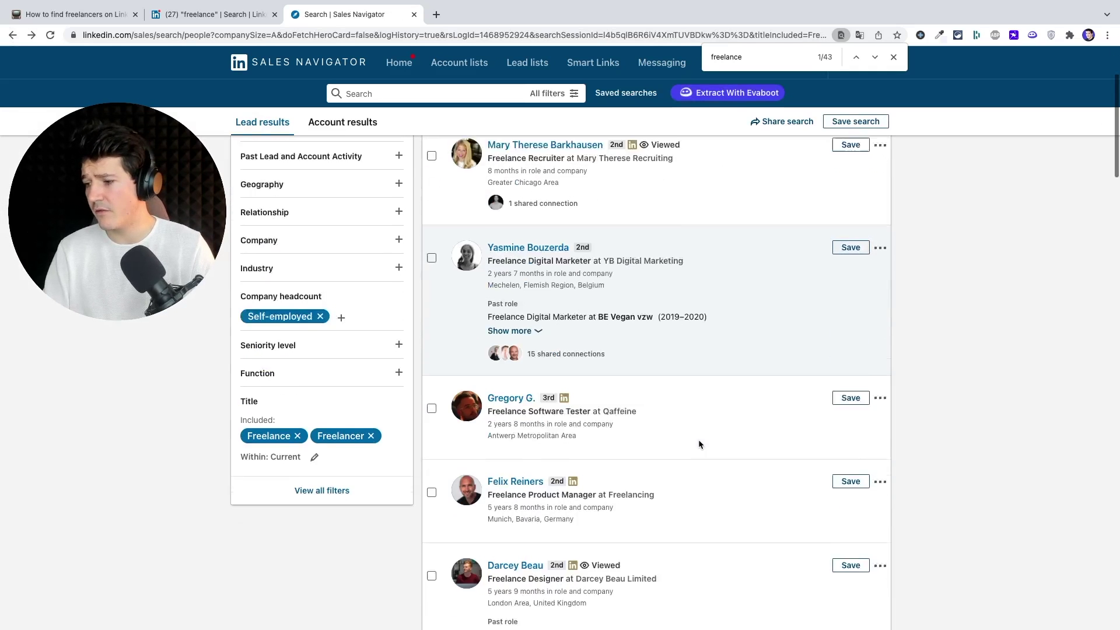
pyautogui.scroll(-4, 698, 444)
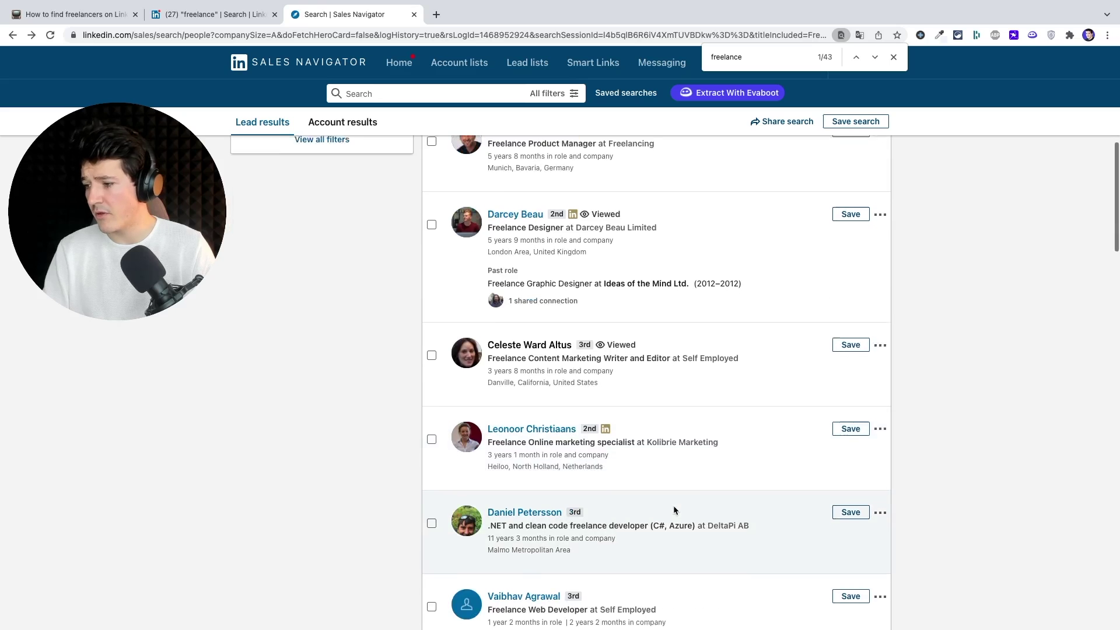
pyautogui.scroll(-4, 659, 477)
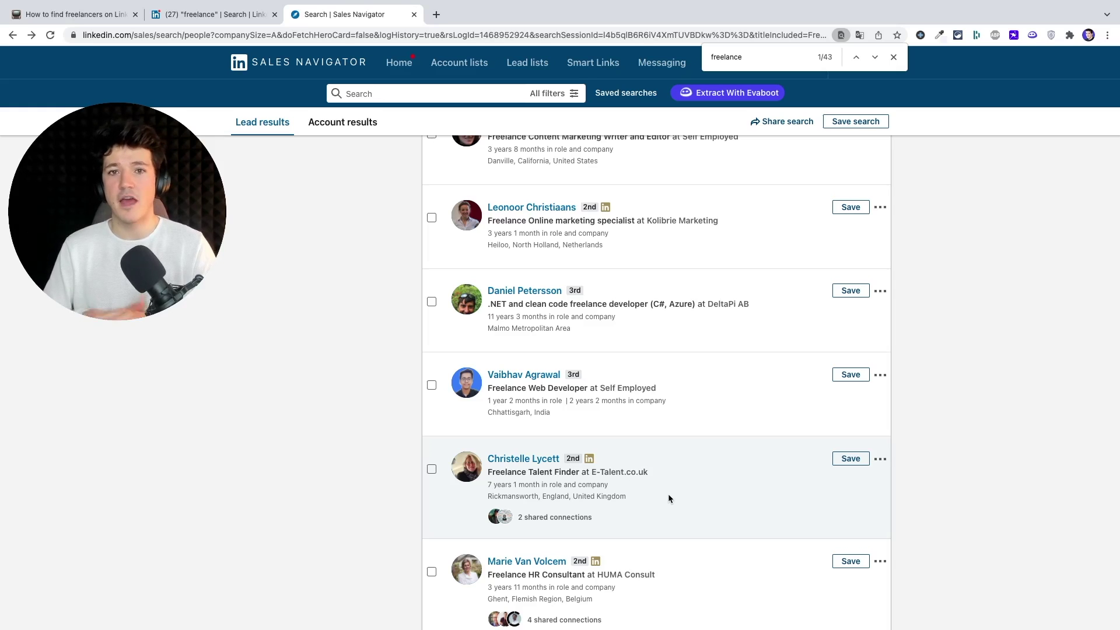
pyautogui.scroll(10, 316, 507)
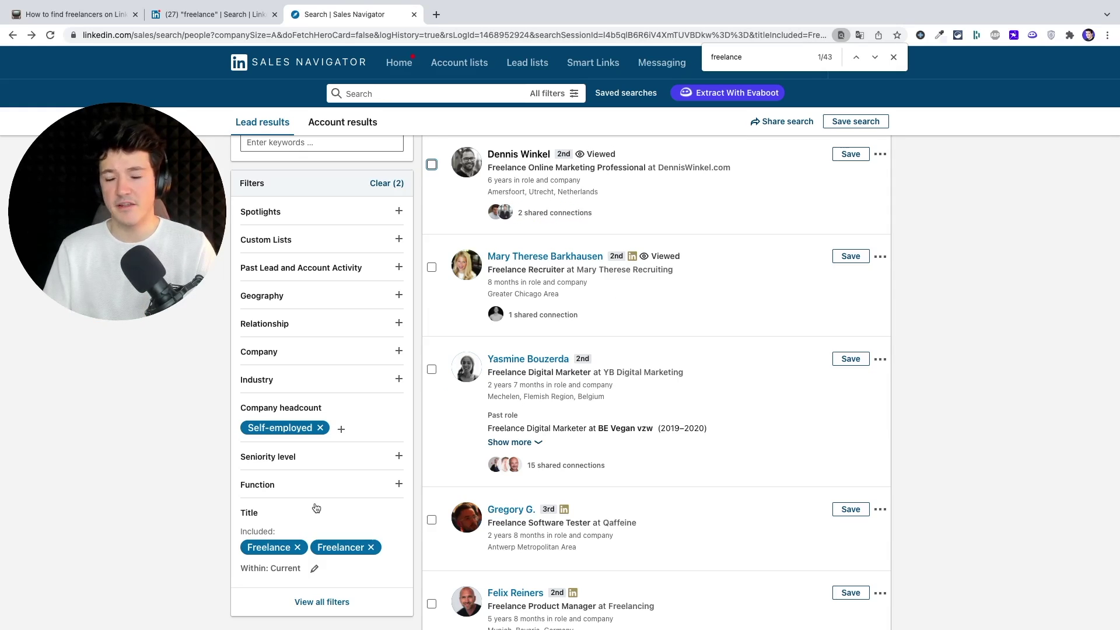
# Add the Freelance IT Sales Professionals group filter and run the search.
pyautogui.click(313, 601)
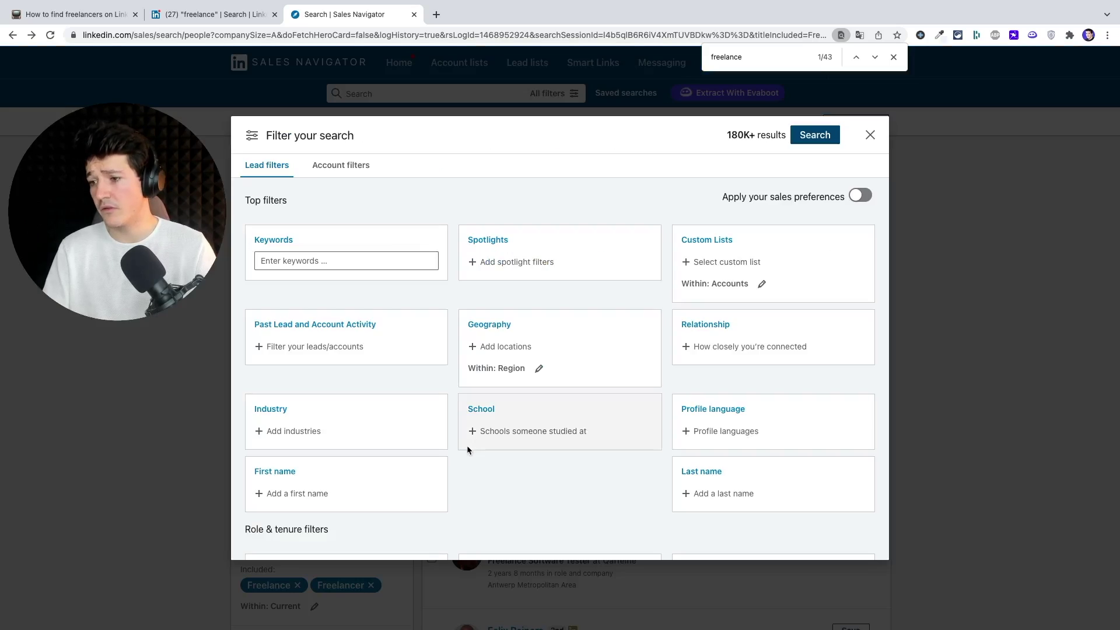
pyautogui.press('Escape')
pyautogui.click(322, 400)
pyautogui.scroll(-10, 507, 410)
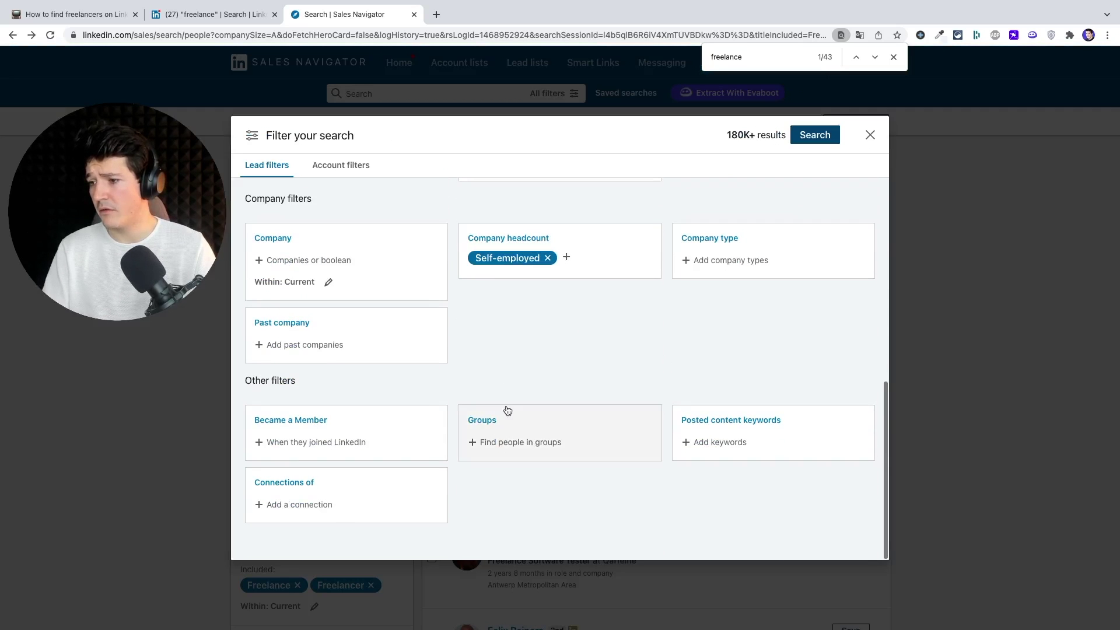
pyautogui.click(500, 442)
pyautogui.write('freelance')
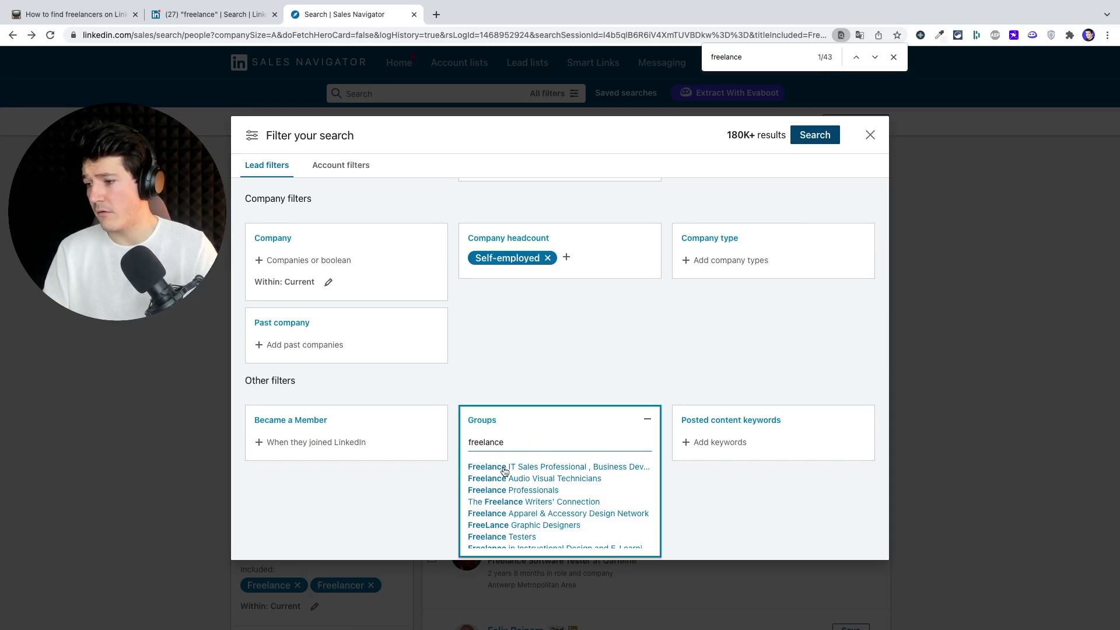
pyautogui.click(501, 468)
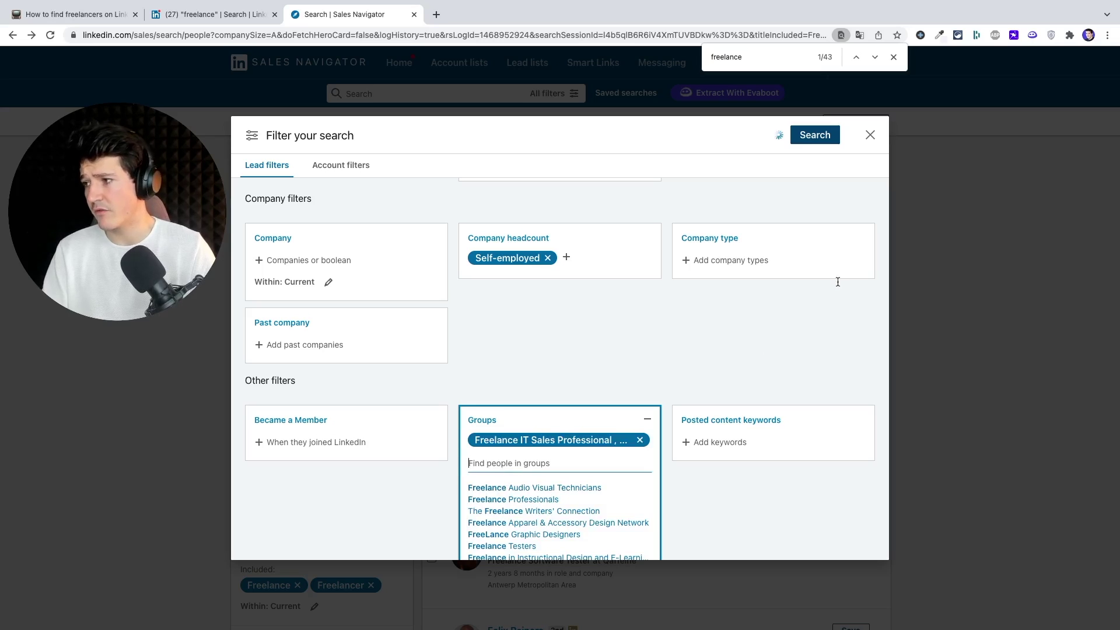
pyautogui.click(815, 135)
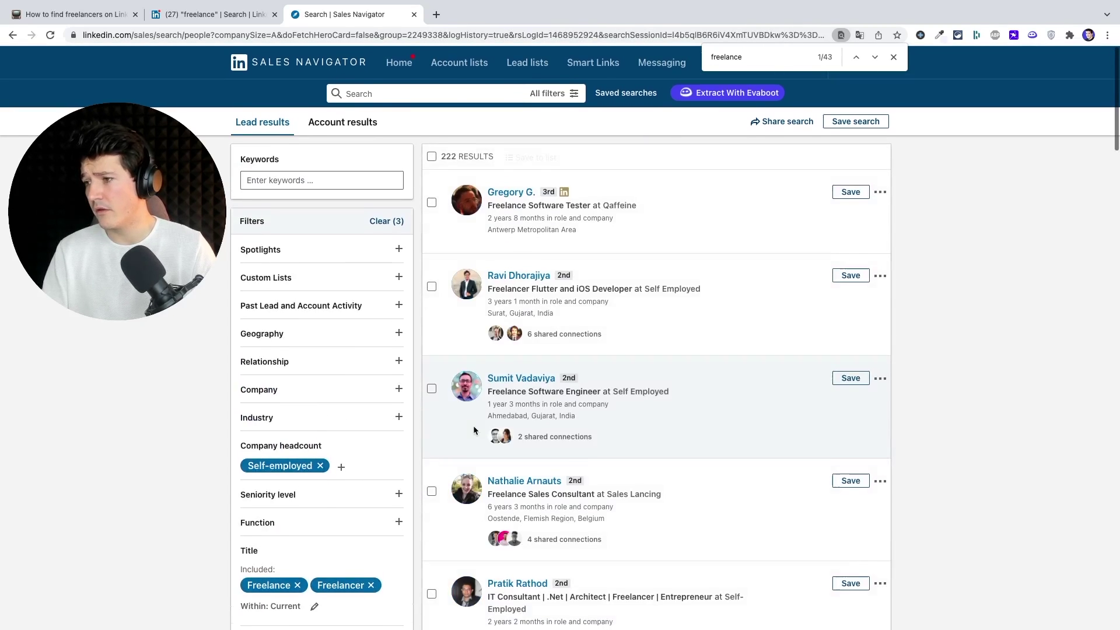
# Scroll through the 222 group-filtered lead results.
pyautogui.scroll(-5, 473, 430)
pyautogui.scroll(5, 475, 429)
pyautogui.scroll(-2, 249, 503)
pyautogui.moveTo(249, 503)
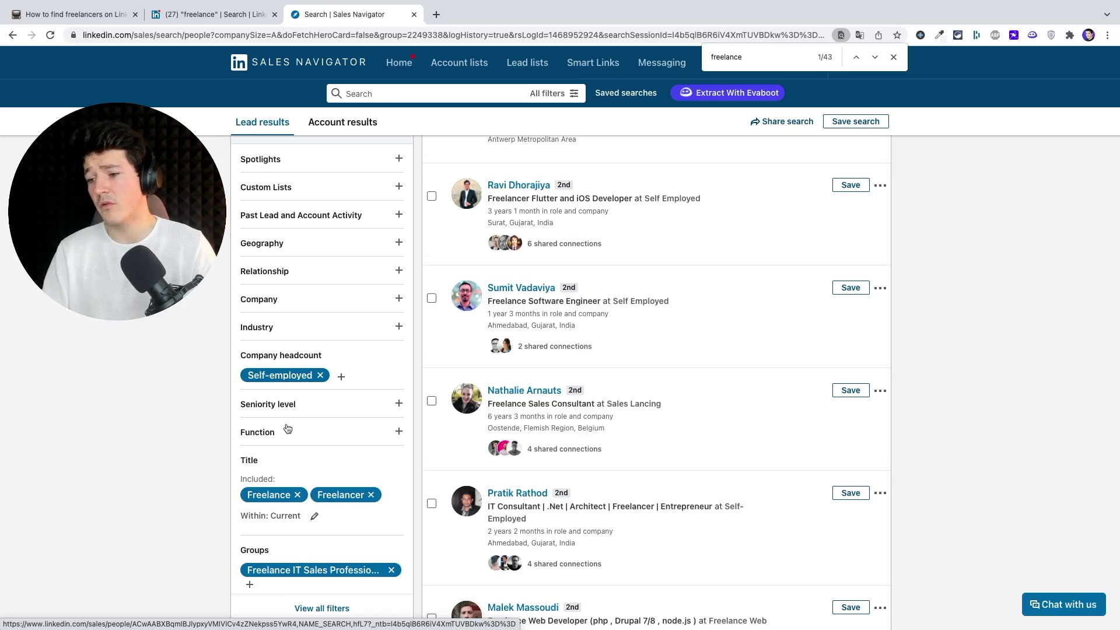
pyautogui.scroll(-1, 287, 429)
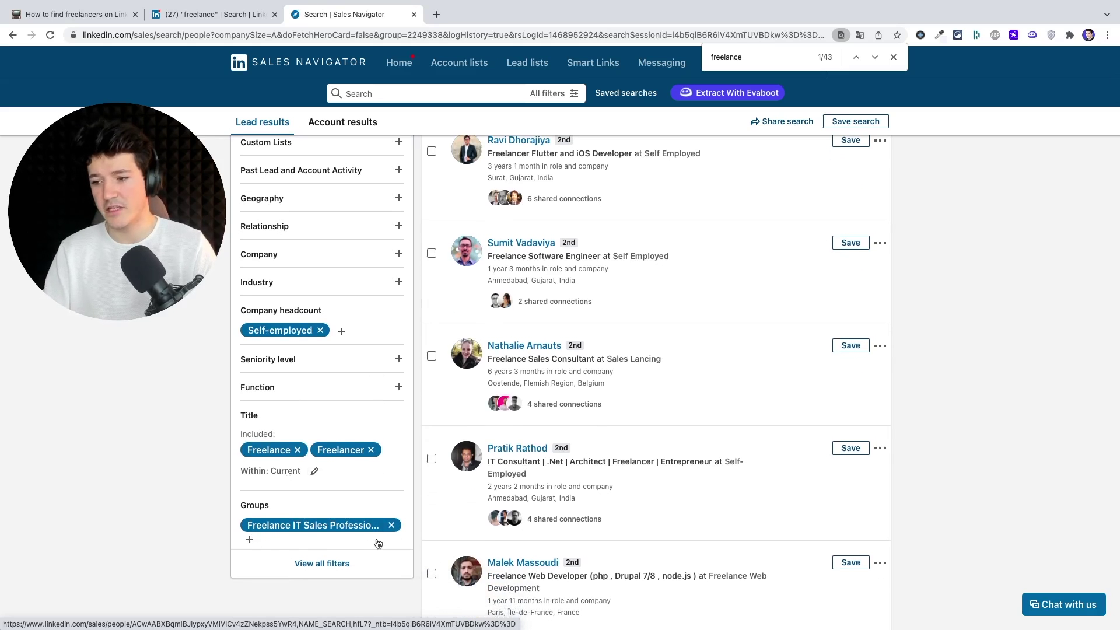
pyautogui.scroll(3, 480, 543)
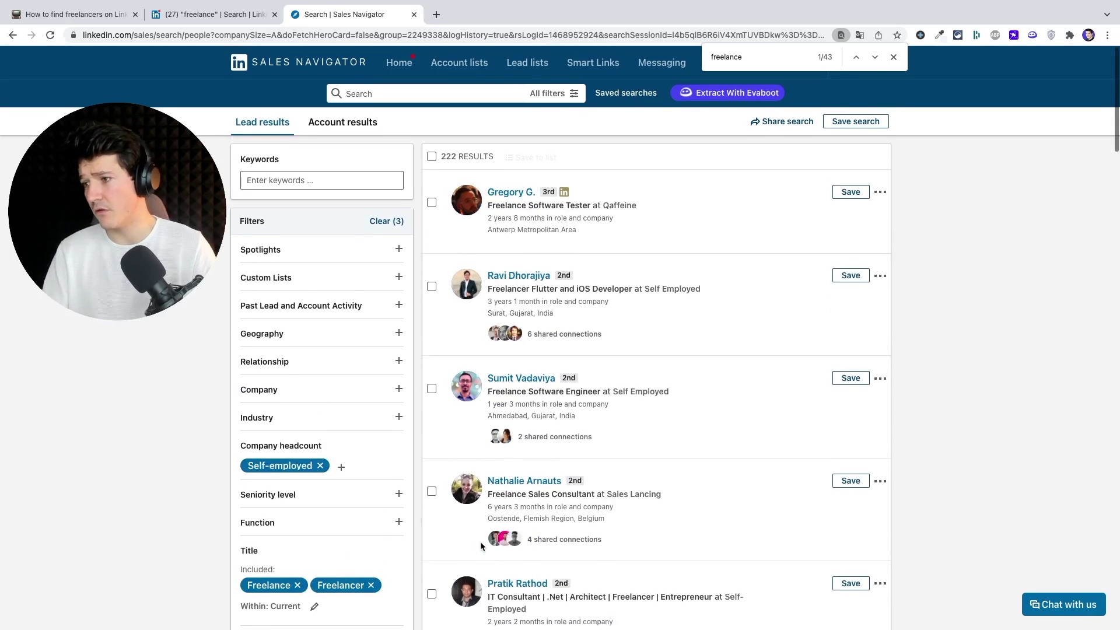
# Extract the 220 leads with Evaboot as a list named 'Freelancers'.
pyautogui.press('Escape')
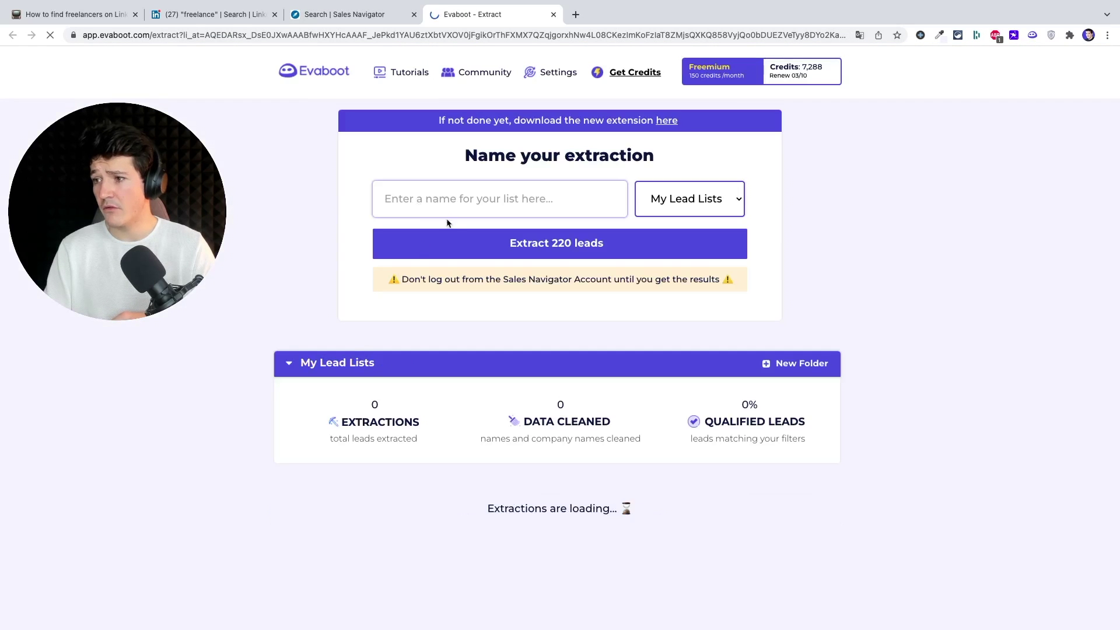
pyautogui.click(457, 198)
pyautogui.write('Freelancers')
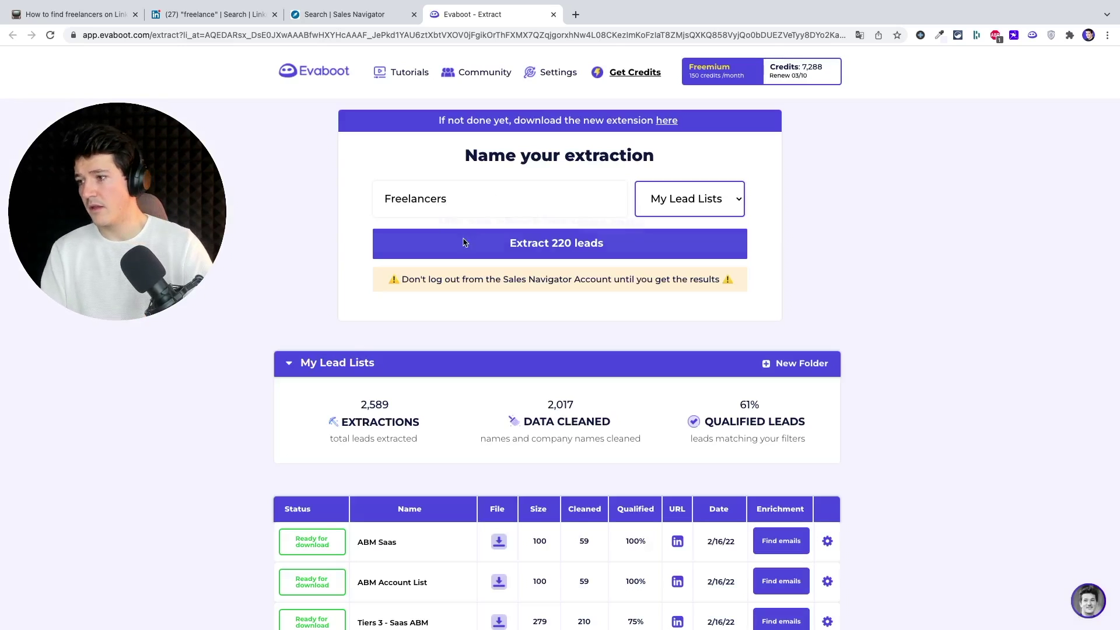
pyautogui.click(465, 242)
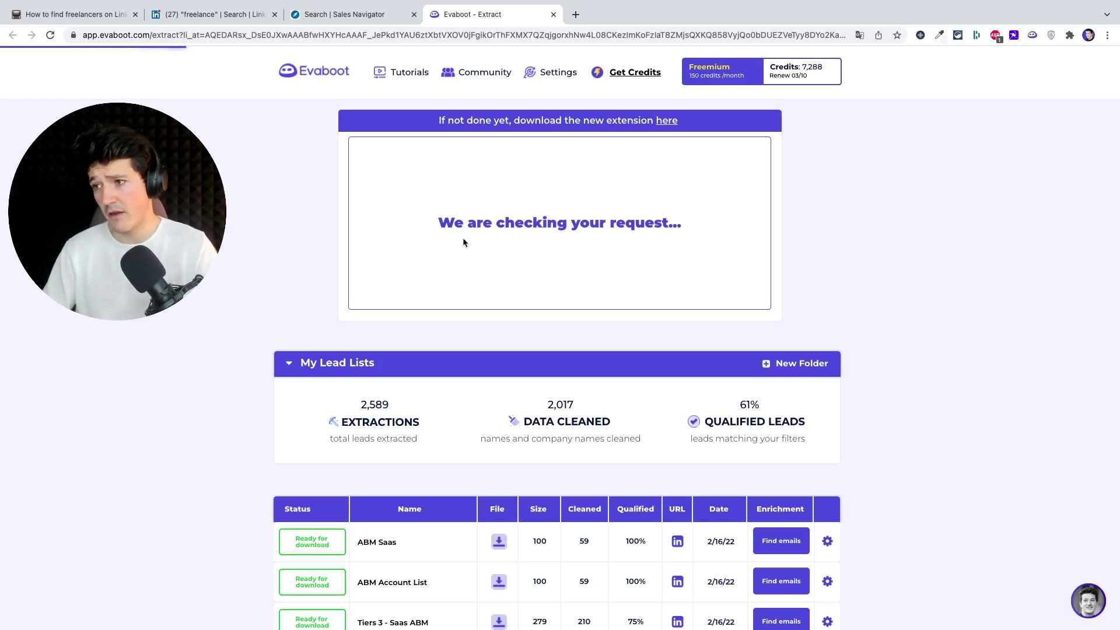
pyautogui.scroll(-3, 463, 239)
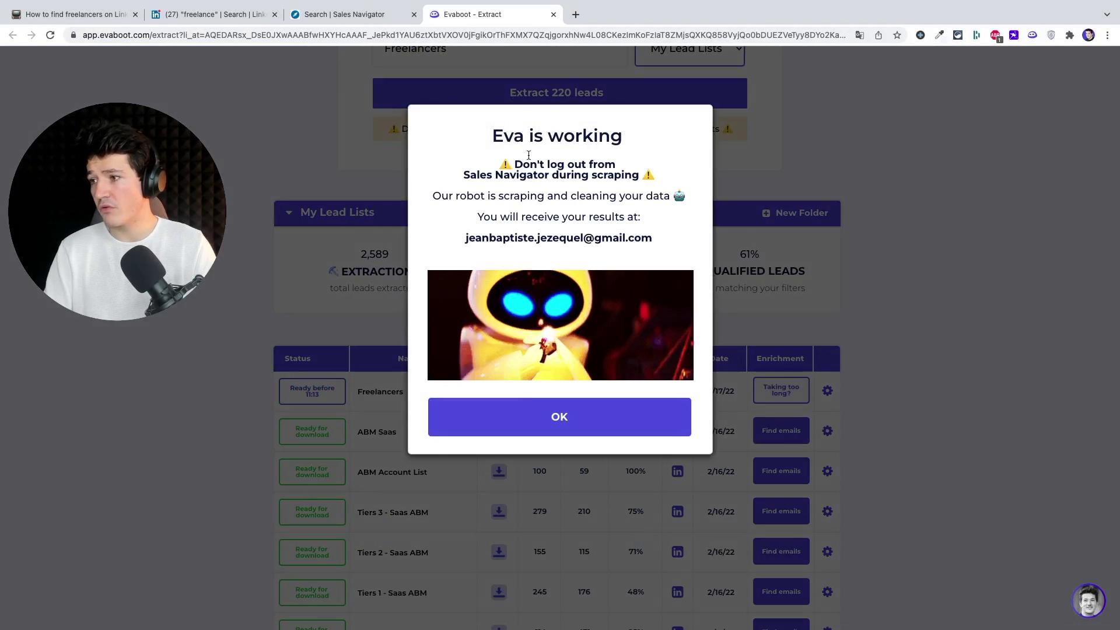
pyautogui.click(492, 418)
pyautogui.scroll(-4, 492, 417)
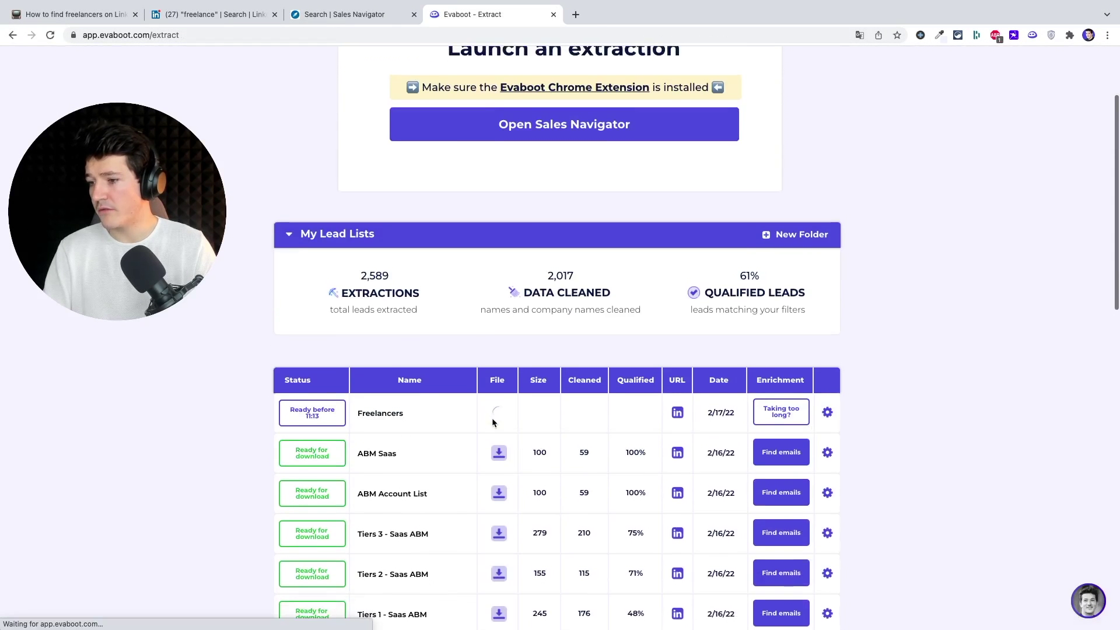